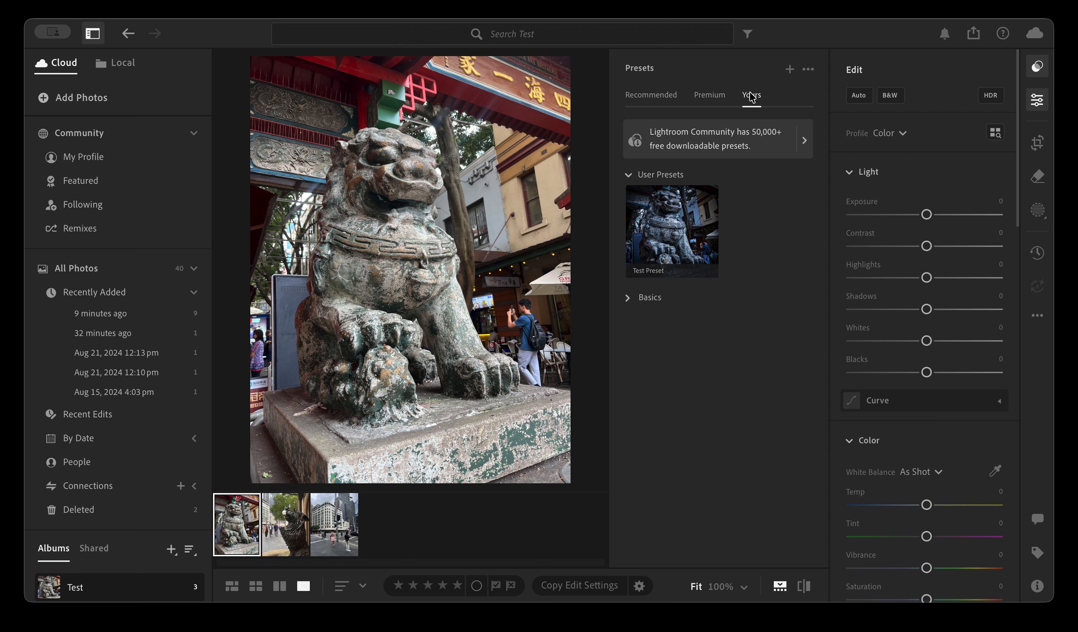
# Preview the Test Preset on the lion statue photo and browse the premium presets, including Style: Vintage, and the recommended ones.
pyautogui.click(668, 236)
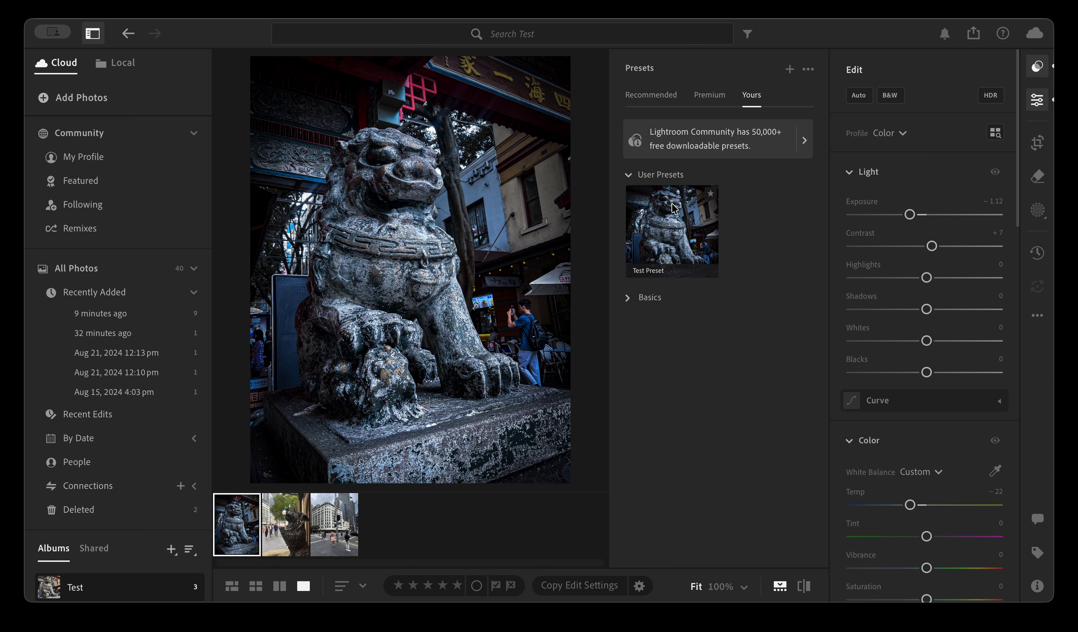
pyautogui.click(715, 96)
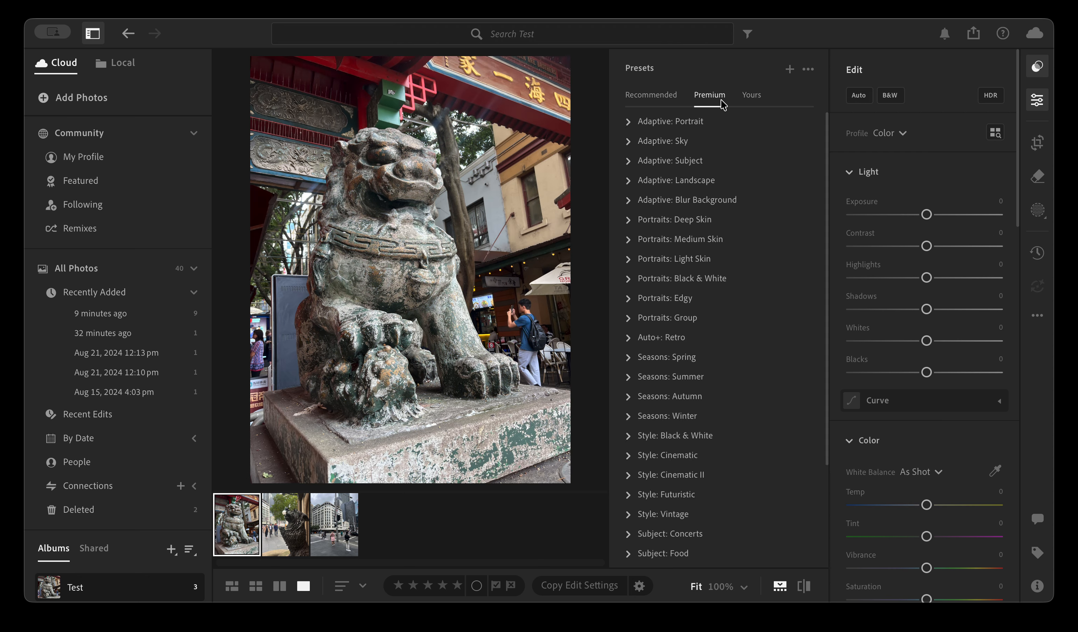
pyautogui.scroll(-3, 700, 381)
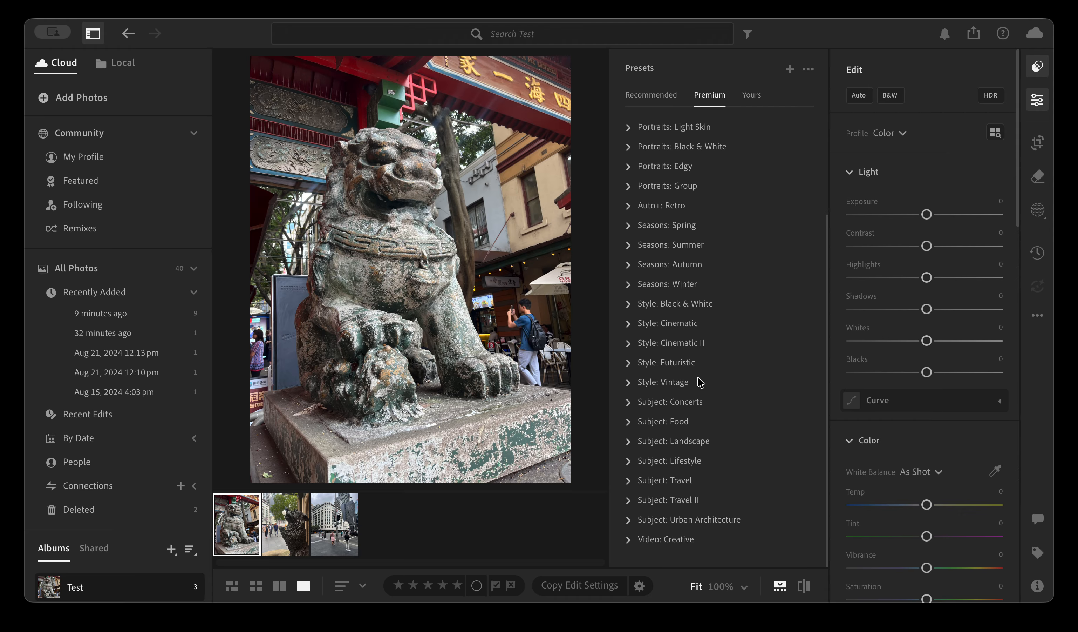
pyautogui.click(628, 382)
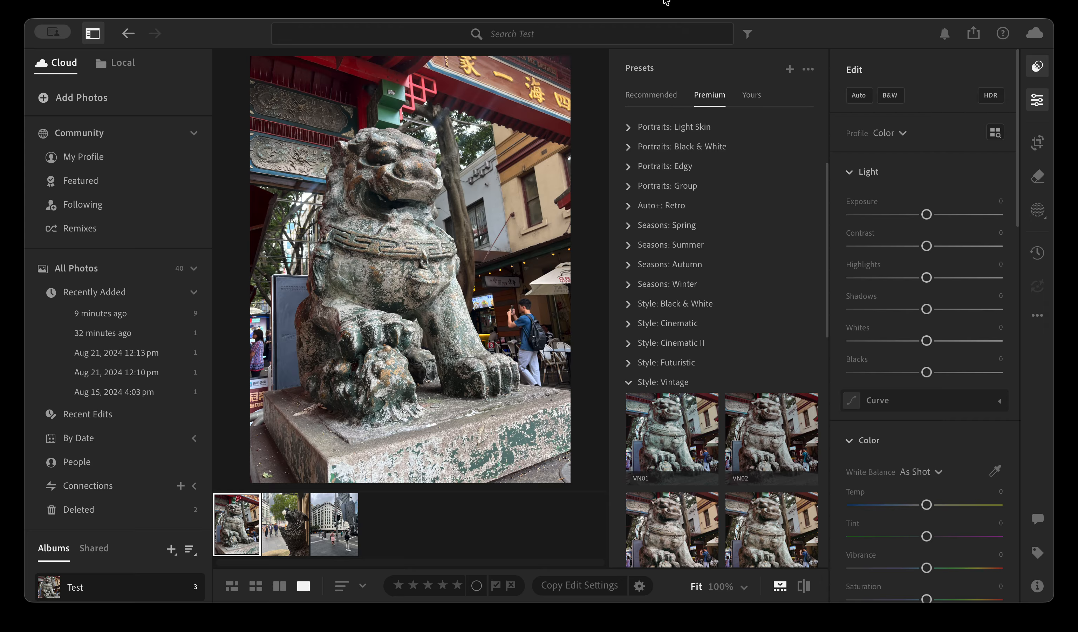
pyautogui.click(651, 97)
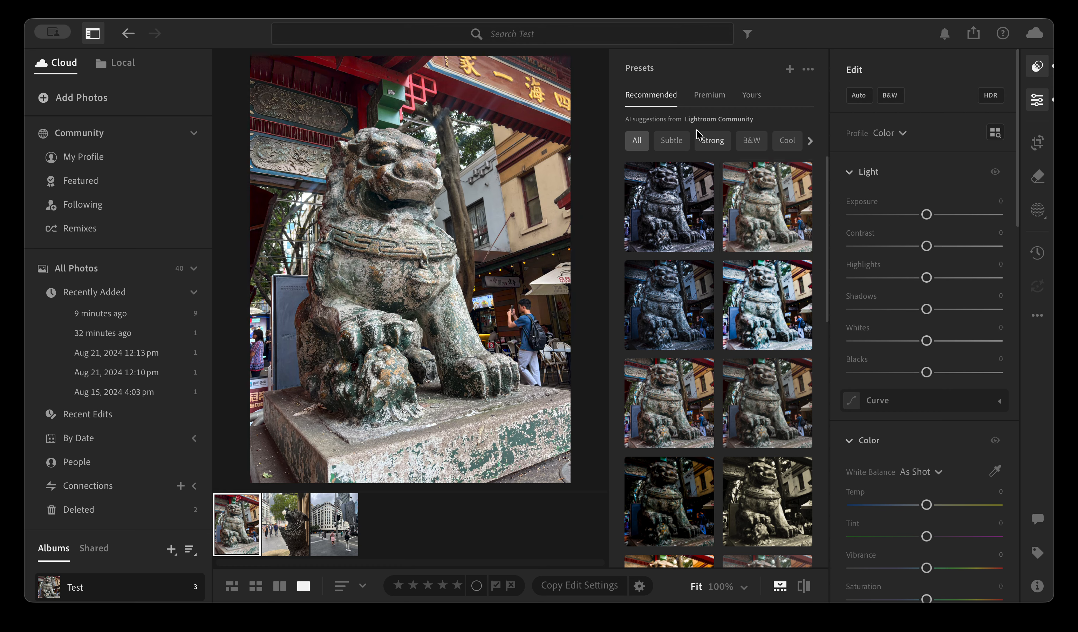
pyautogui.click(709, 96)
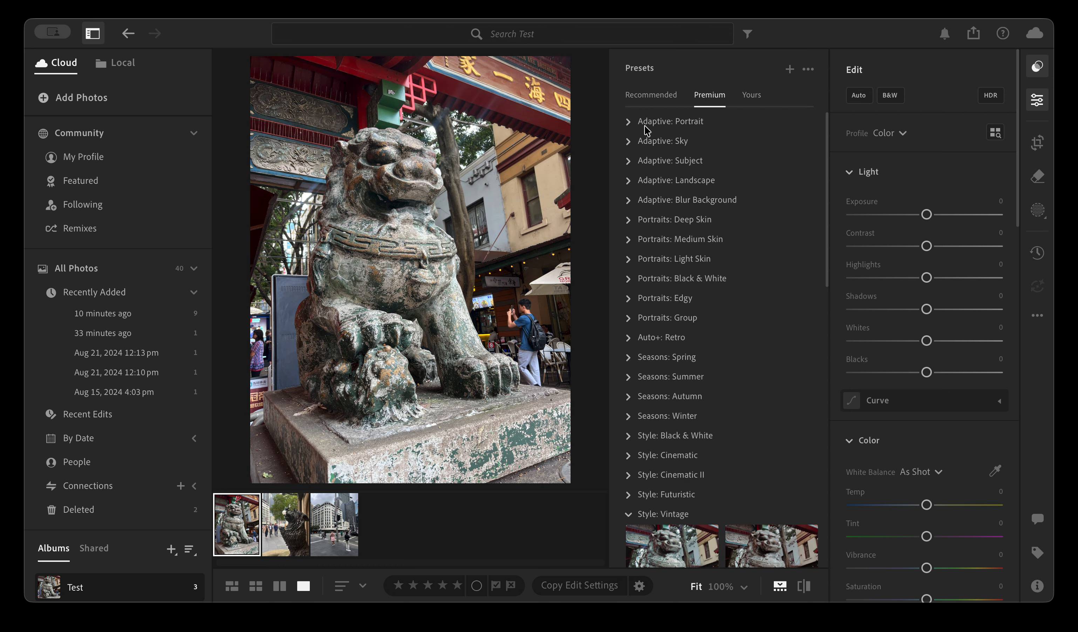
# Apply the AR09 preset from the Auto+: Retro premium group to the lion statue photo.
pyautogui.click(632, 338)
pyautogui.scroll(-5, 785, 410)
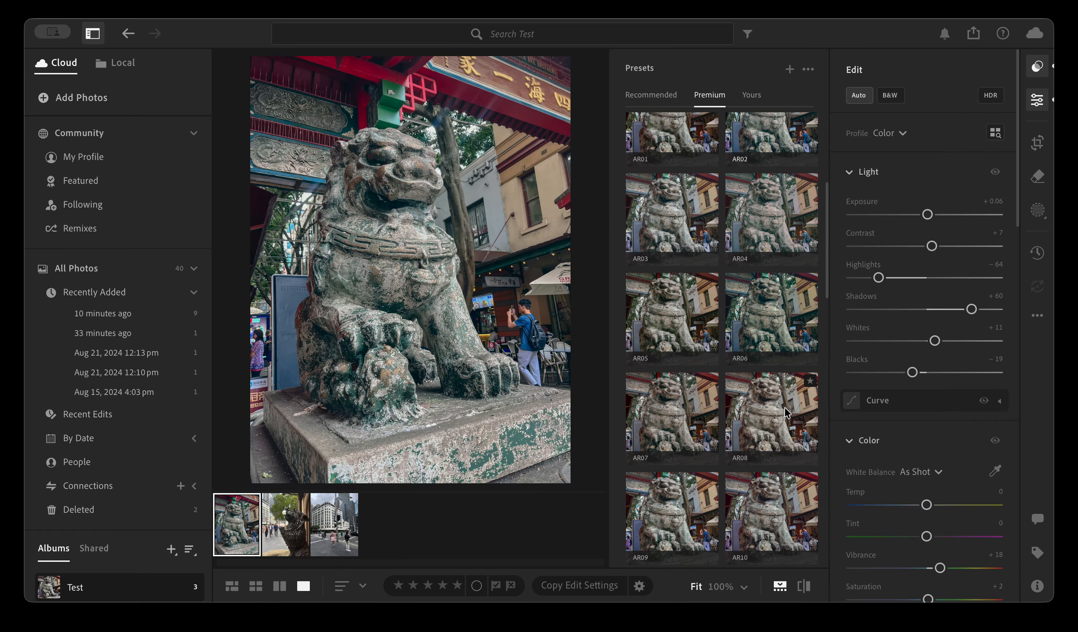
pyautogui.scroll(-4, 787, 412)
pyautogui.click(679, 349)
# Apply the CN01 preset from the Style: Cinematic group and review the edit adjustments it makes.
pyautogui.scroll(-2, 671, 478)
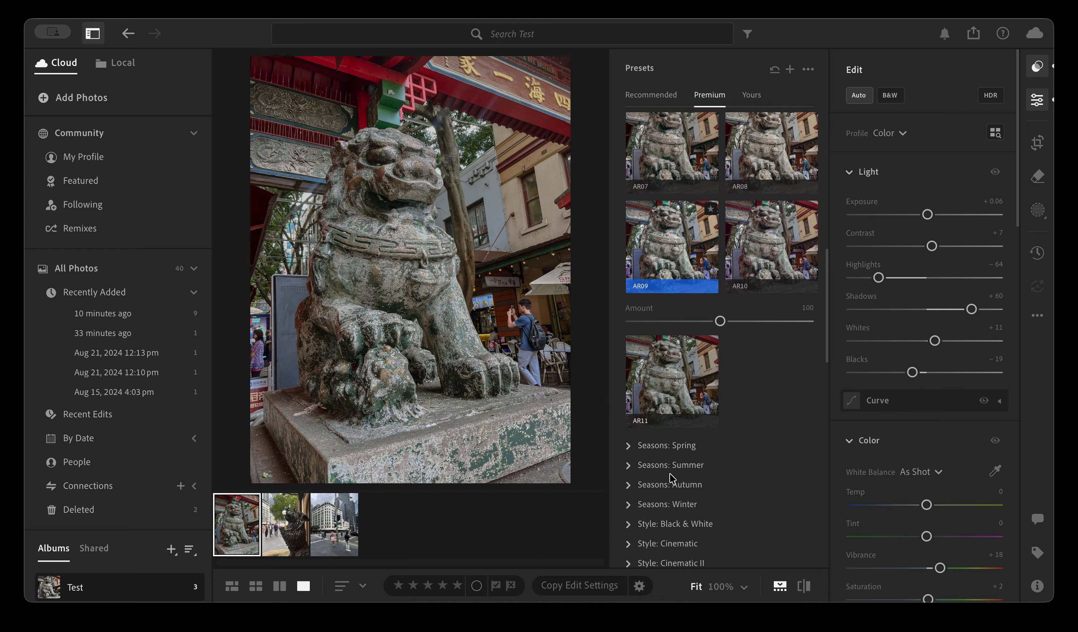
pyautogui.scroll(-3, 671, 475)
pyautogui.click(630, 389)
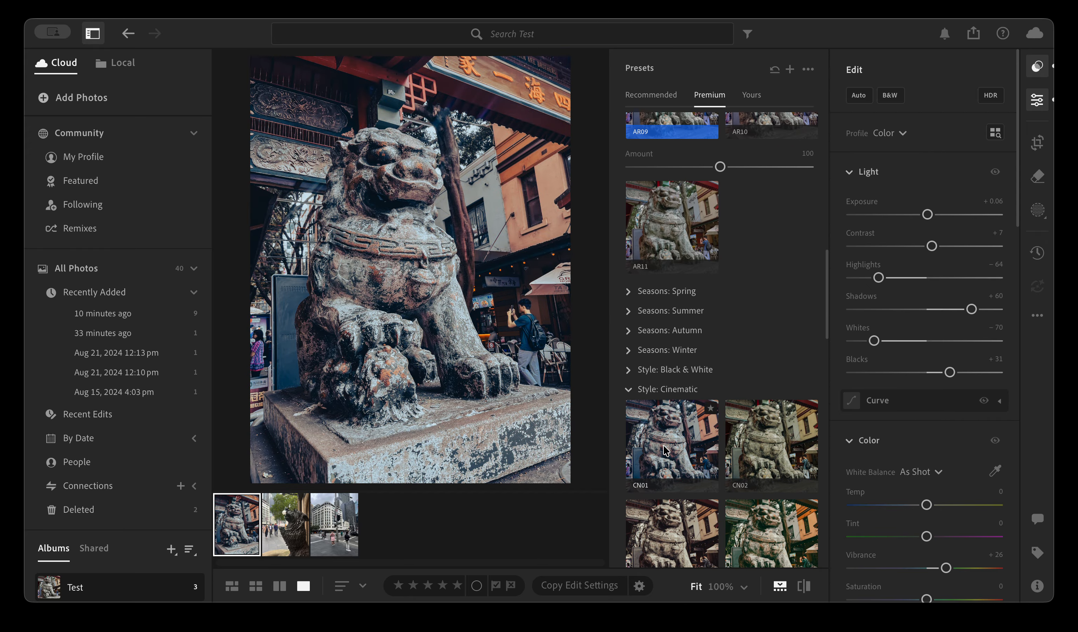
pyautogui.click(665, 449)
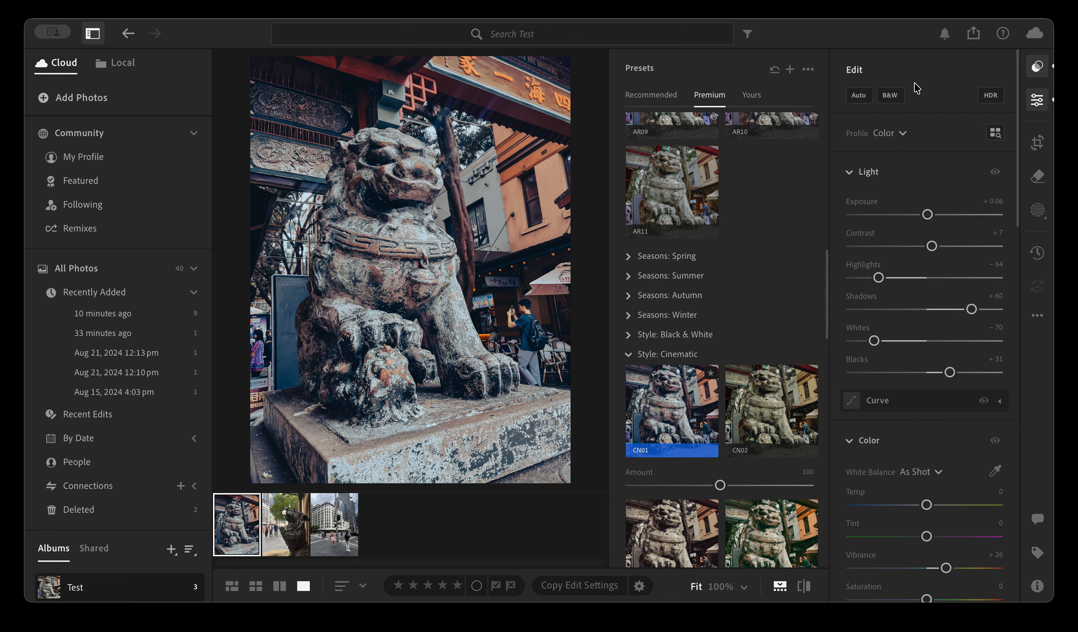
pyautogui.scroll(-15, 929, 406)
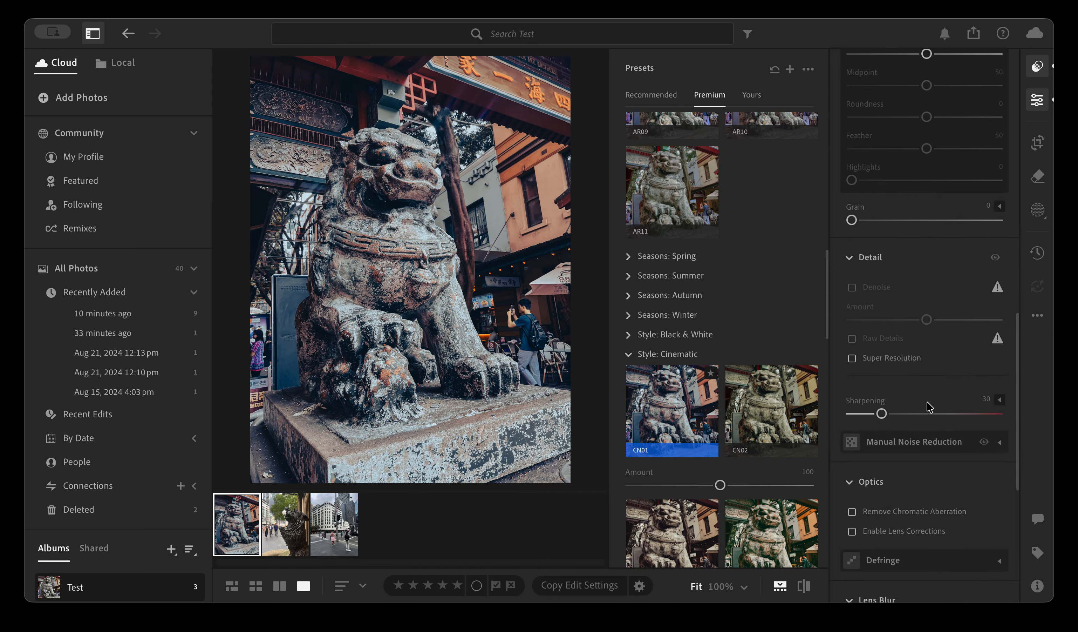
pyautogui.scroll(-3, 929, 405)
pyautogui.scroll(20, 929, 404)
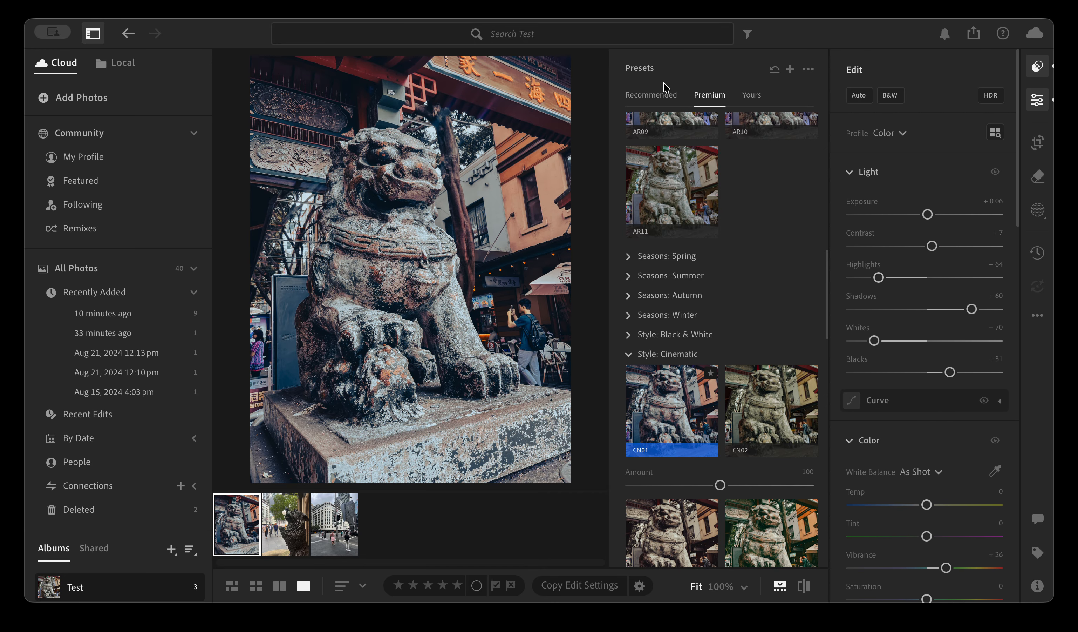
# Browse all of the AI-recommended community presets, previewing several of them on the lion statue photo.
pyautogui.click(663, 96)
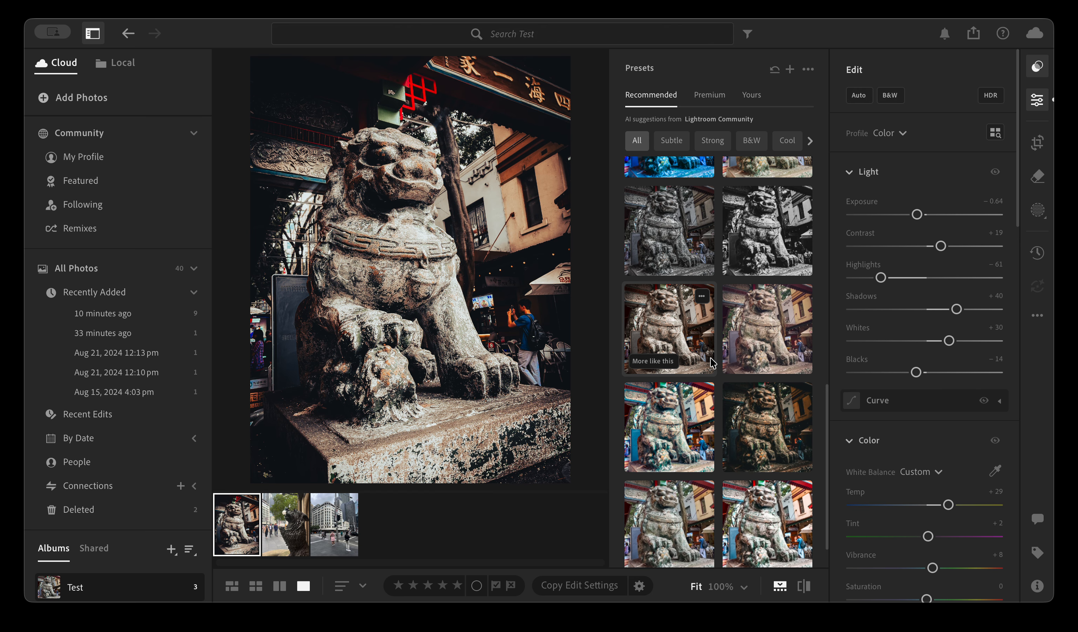
pyautogui.scroll(13, 710, 348)
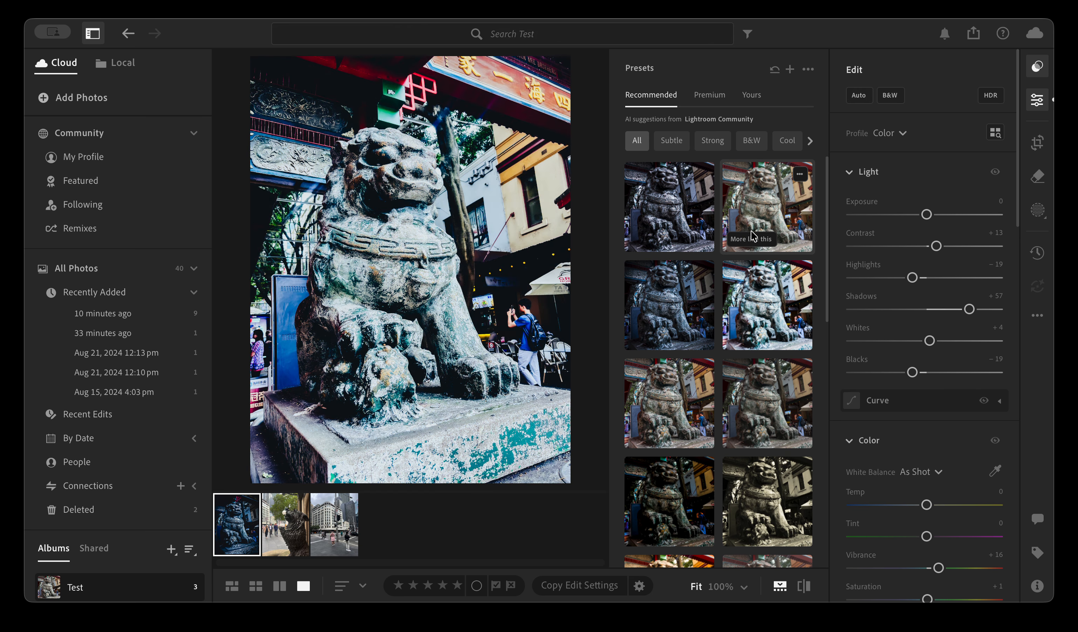
pyautogui.scroll(-2, 763, 397)
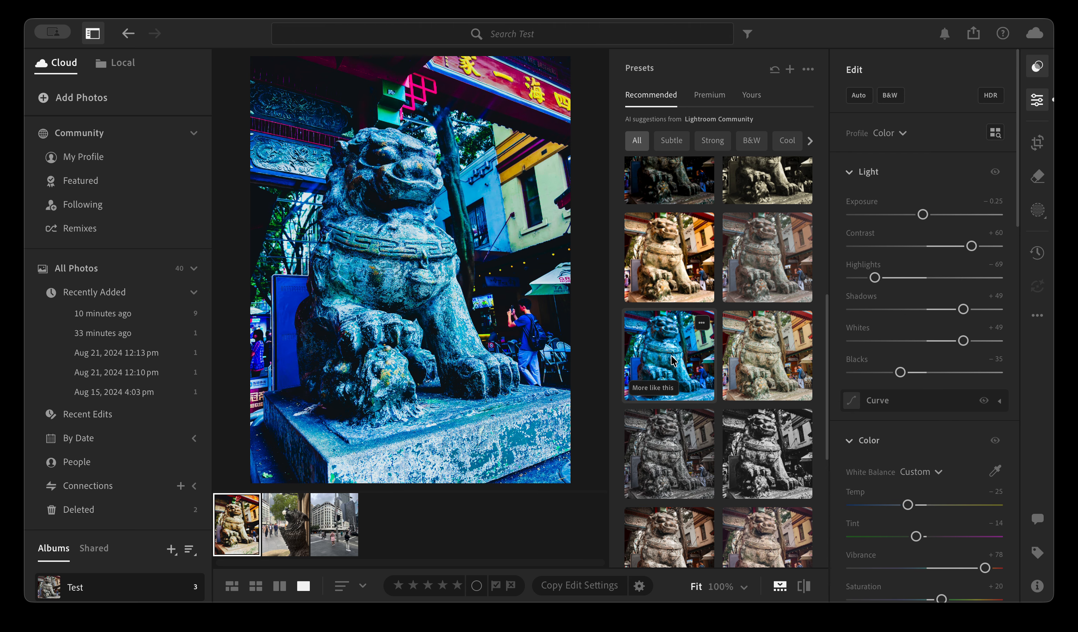
pyautogui.scroll(-3, 668, 475)
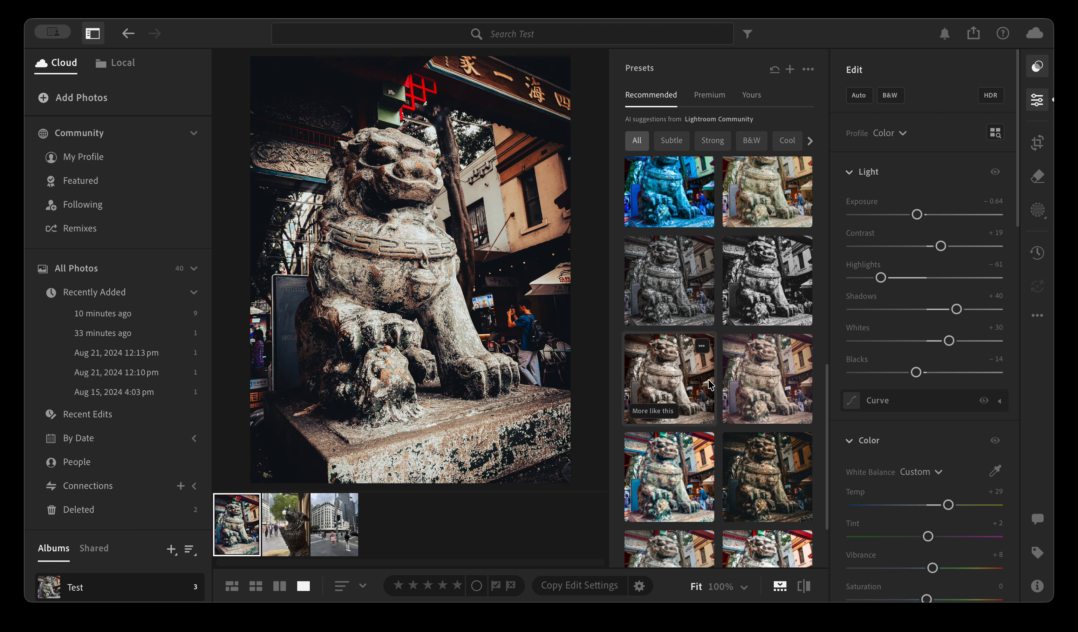
pyautogui.scroll(-3, 764, 492)
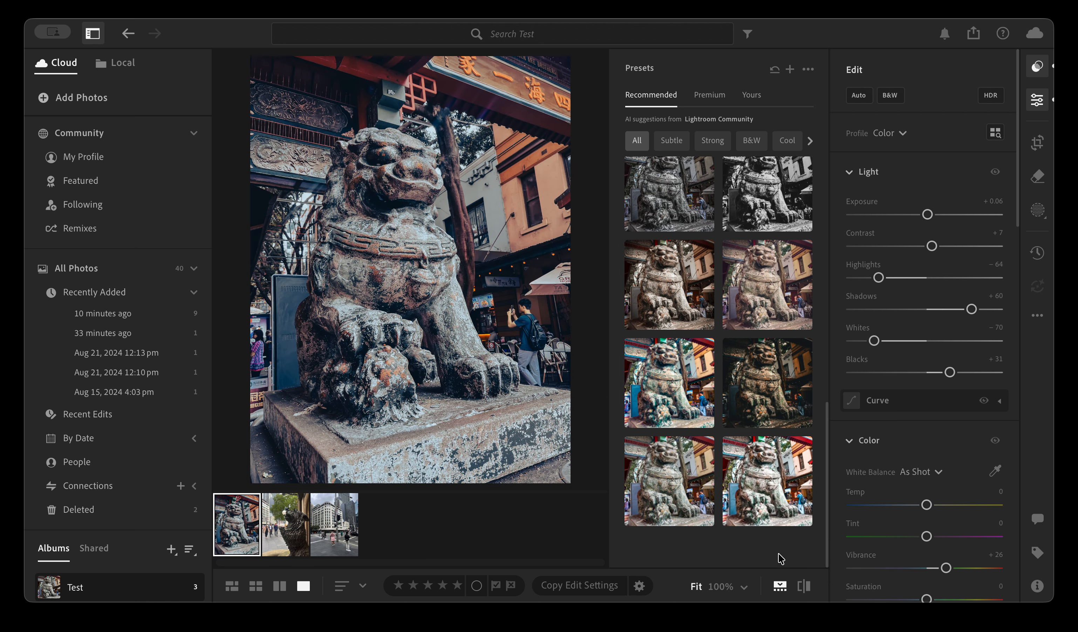
pyautogui.scroll(2, 681, 314)
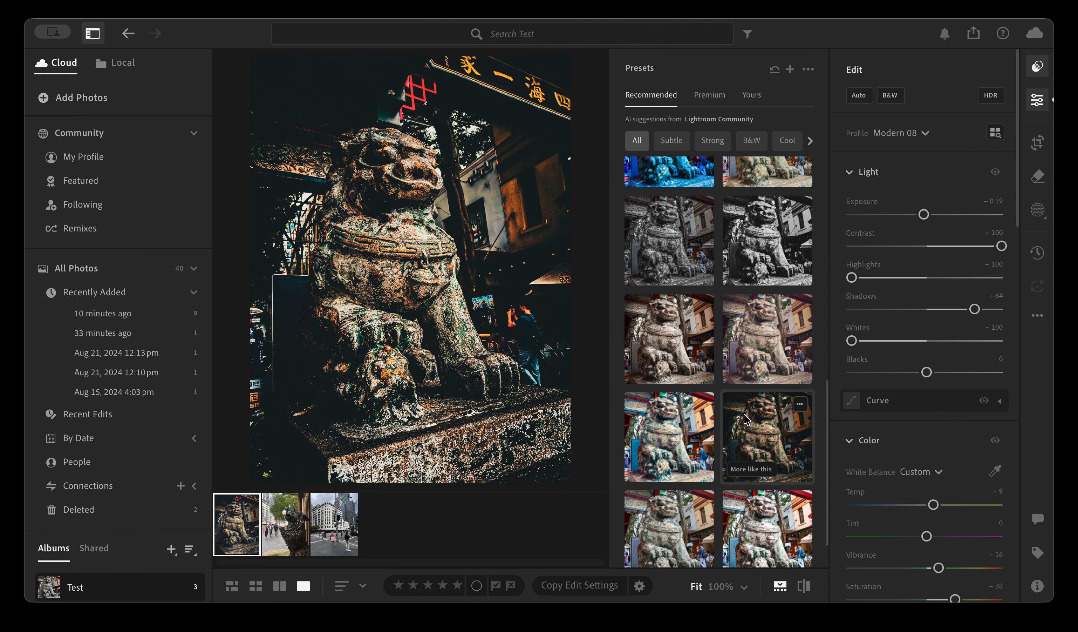
pyautogui.scroll(3, 747, 420)
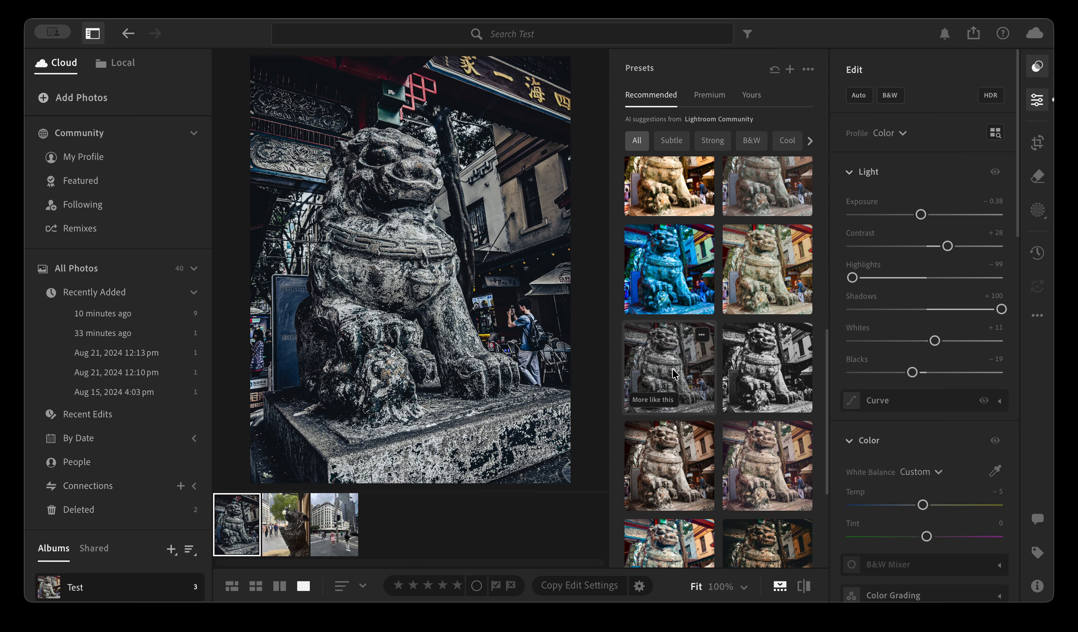
pyautogui.scroll(2, 772, 283)
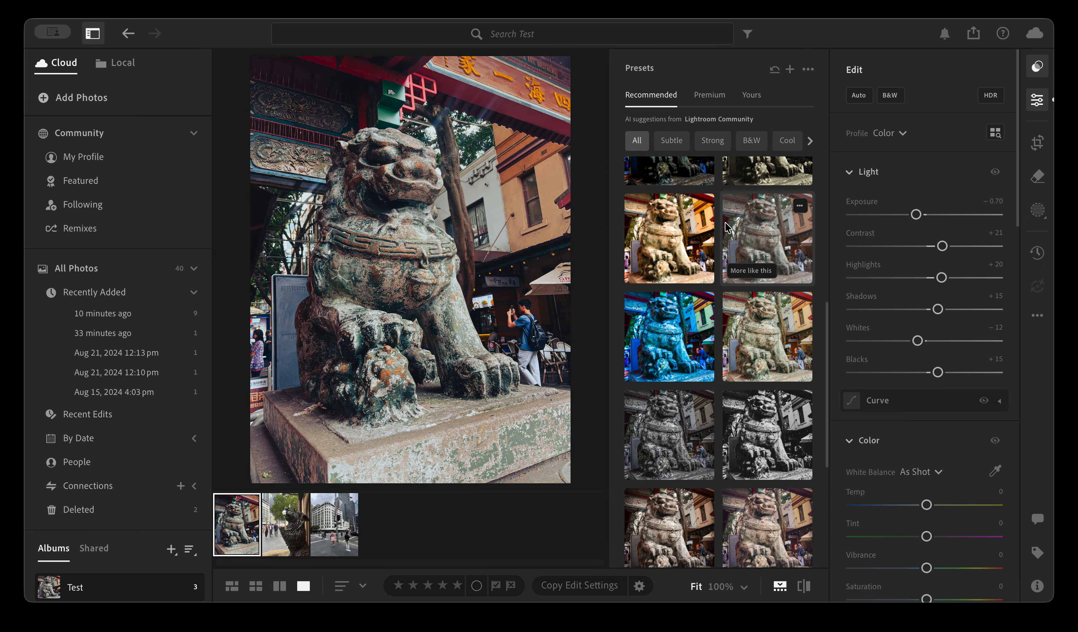
pyautogui.scroll(2, 679, 212)
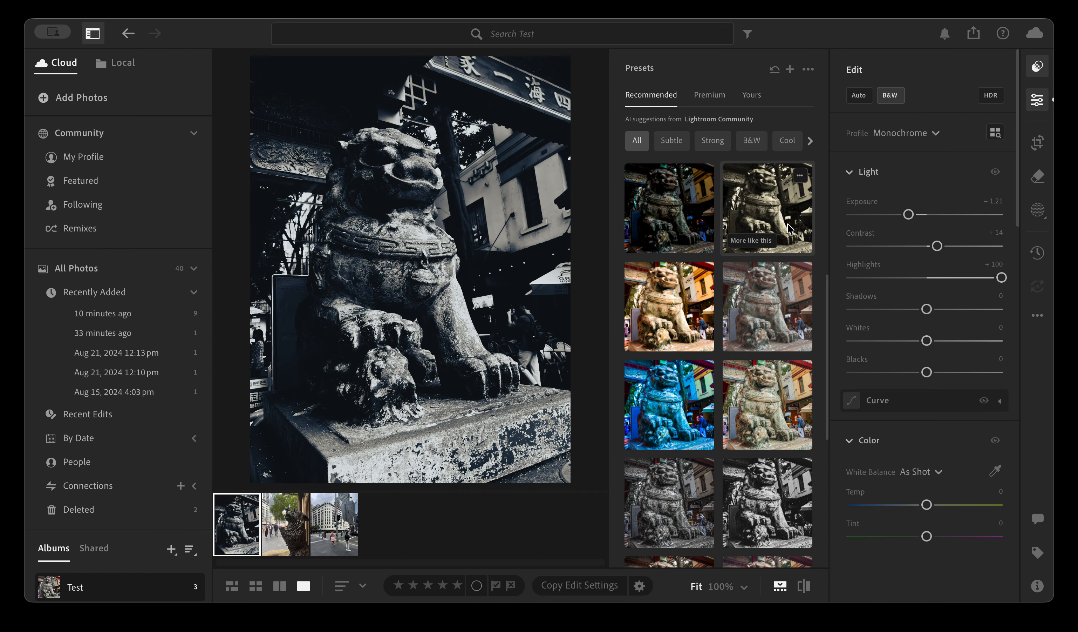
pyautogui.scroll(2, 756, 225)
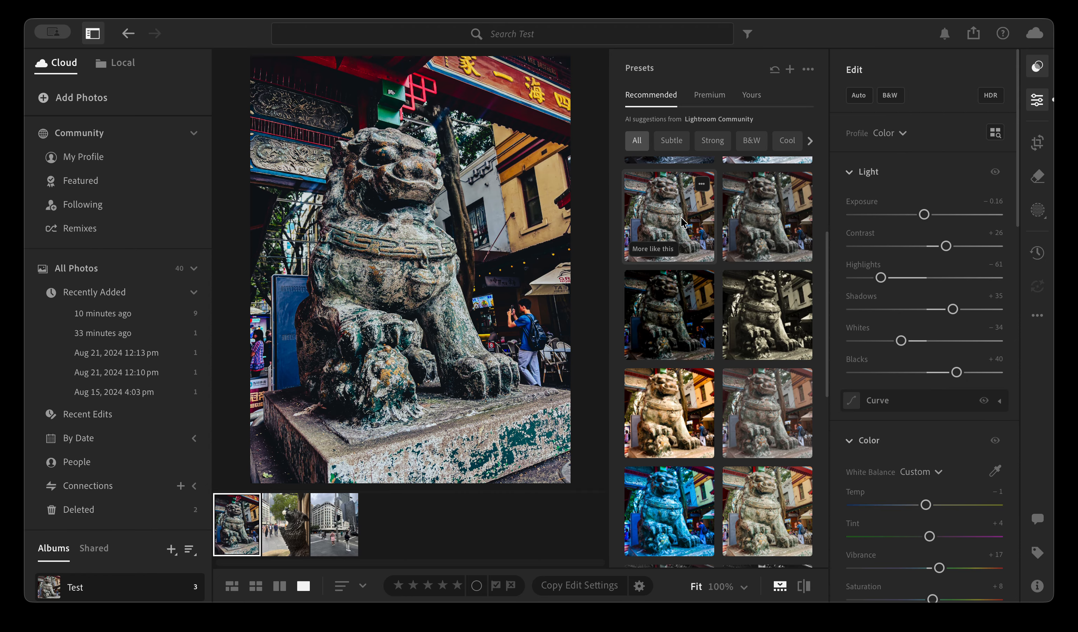
pyautogui.scroll(3, 764, 230)
pyautogui.scroll(2, 778, 237)
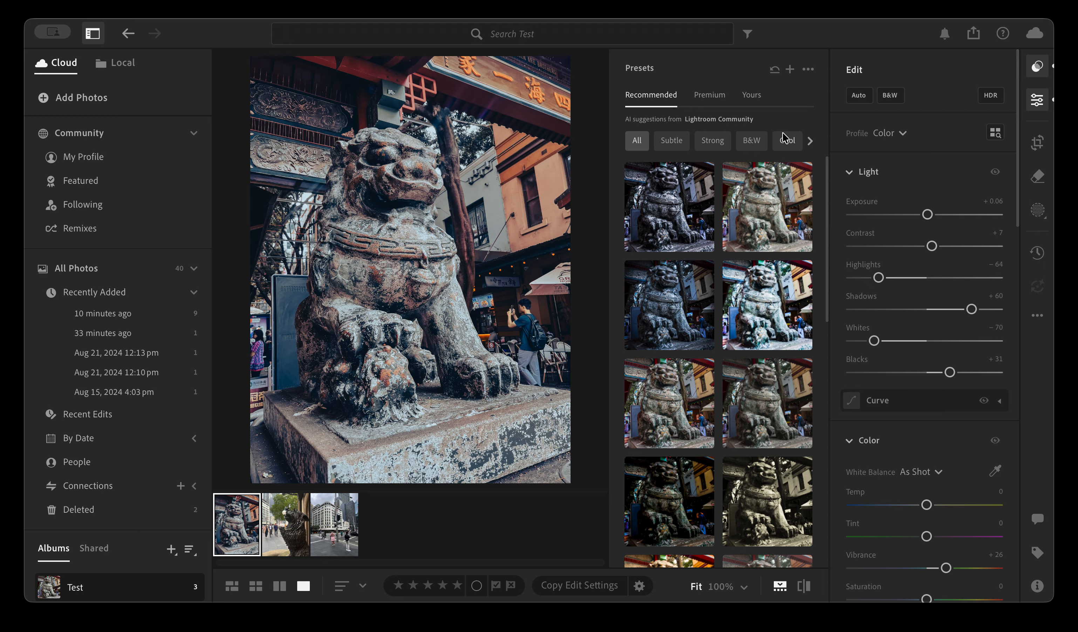
# Filter the recommended presets by Subtle and by B&W, and look through the black-and-white suggestions.
pyautogui.click(672, 141)
pyautogui.click(751, 143)
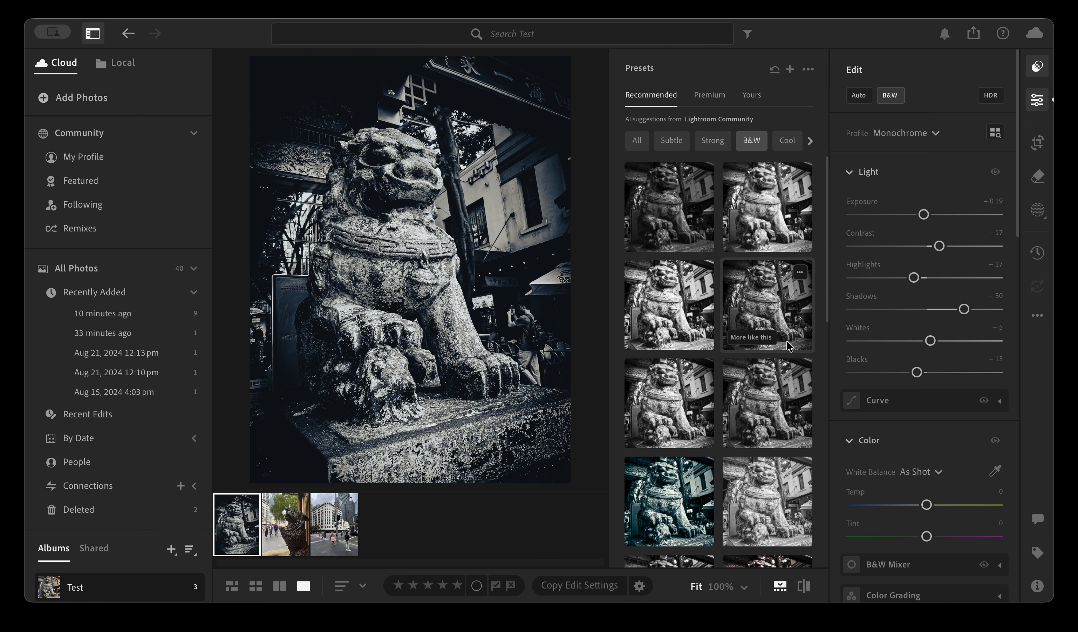
pyautogui.scroll(-4, 703, 442)
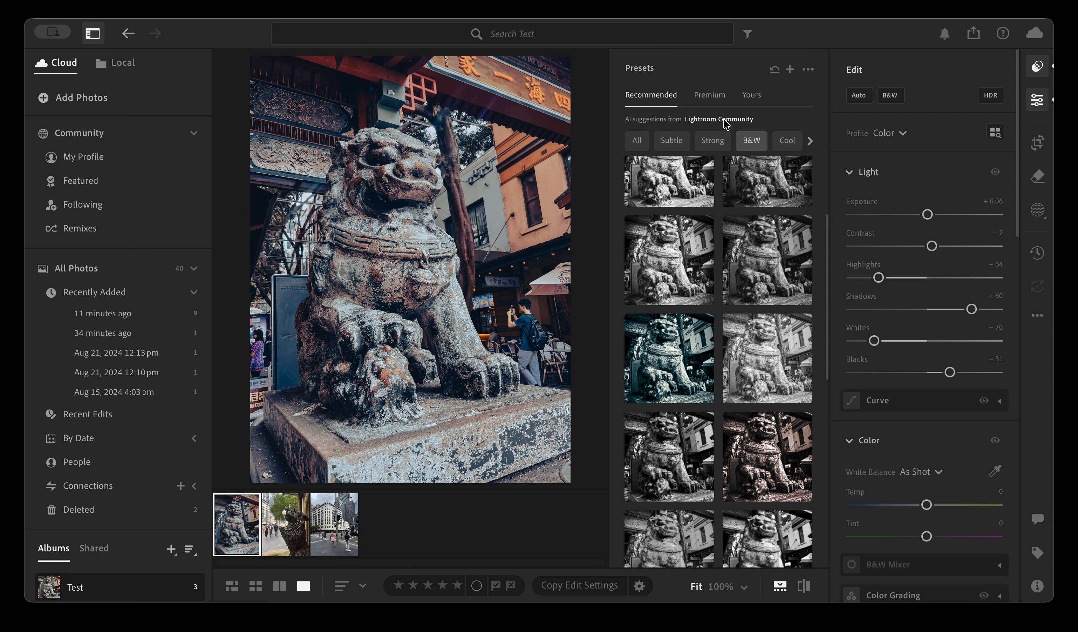
# Collapse the Auto+: Retro, Style: Cinematic and Style: Vintage groups in the premium presets.
pyautogui.click(708, 96)
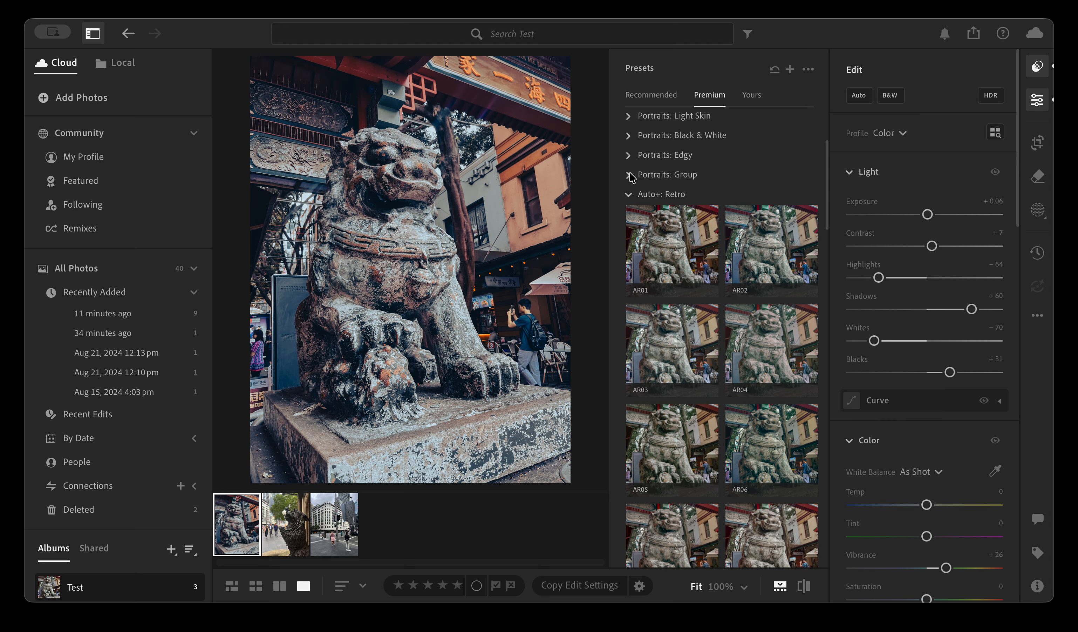
pyautogui.click(628, 194)
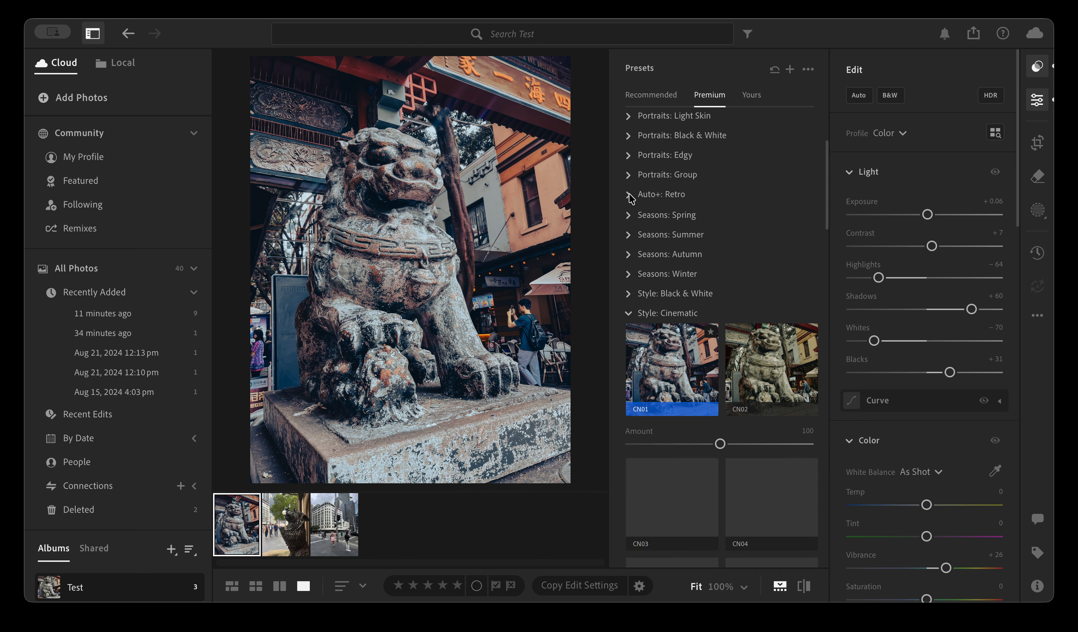
pyautogui.click(629, 312)
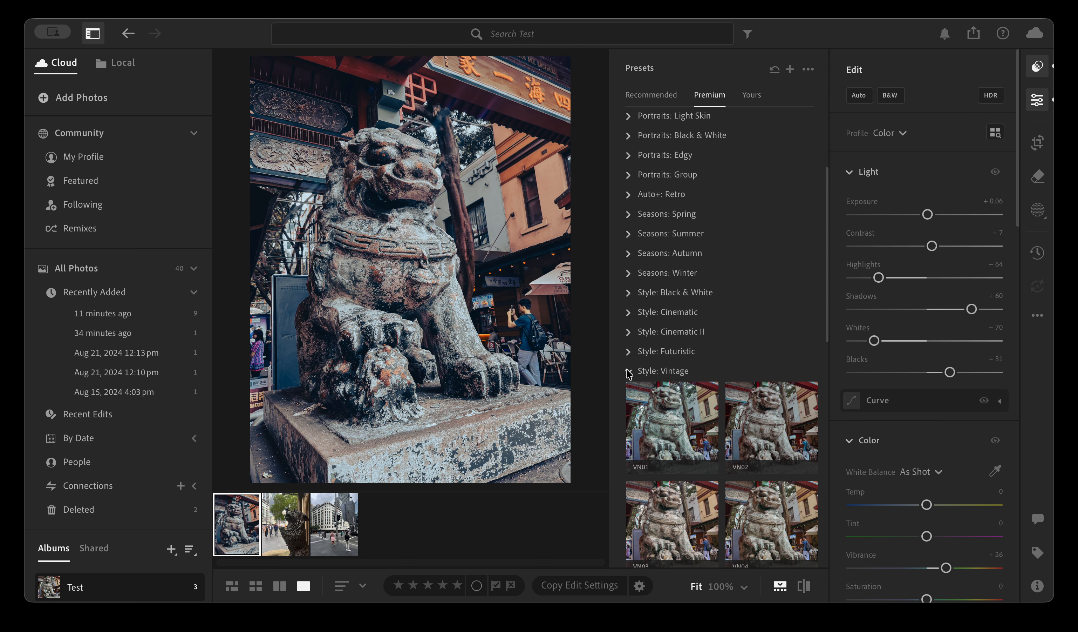
pyautogui.click(629, 371)
# Expand the Style: Futuristic premium group and apply its FT09 preset to the lion statue photo.
pyautogui.click(629, 363)
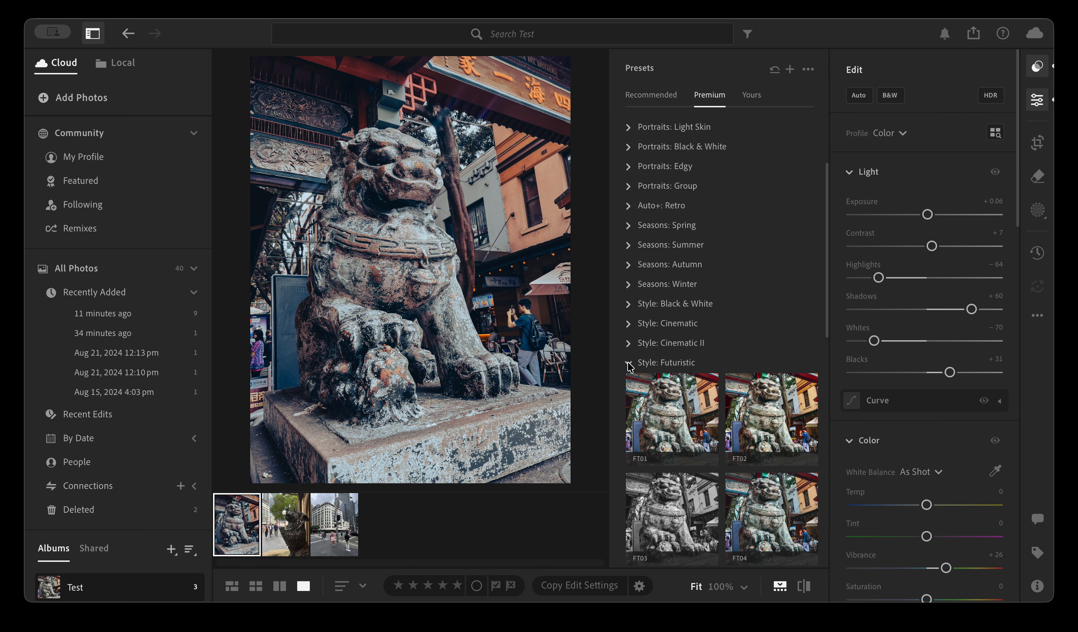
pyautogui.click(755, 463)
pyautogui.scroll(-5, 755, 463)
pyautogui.scroll(-1, 755, 463)
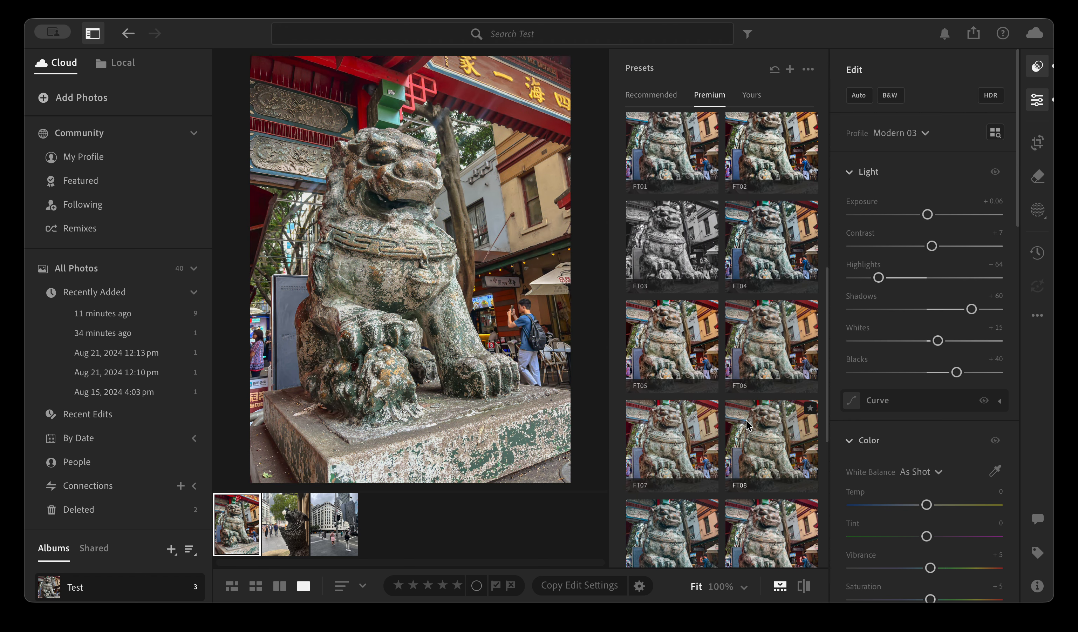
pyautogui.scroll(-2, 684, 502)
pyautogui.scroll(-1, 684, 504)
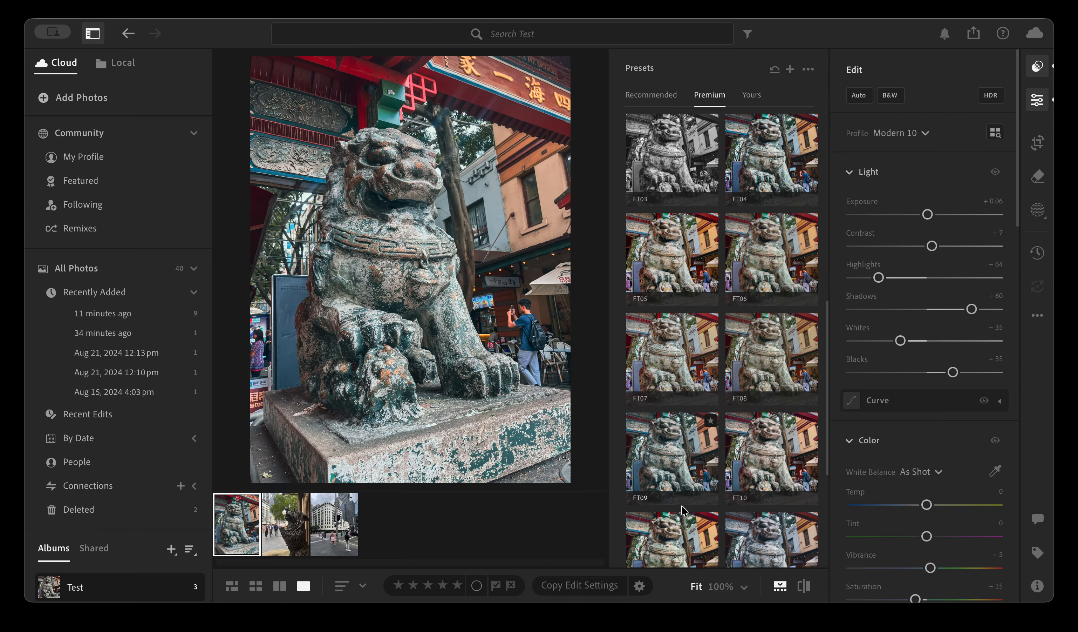
pyautogui.click(670, 450)
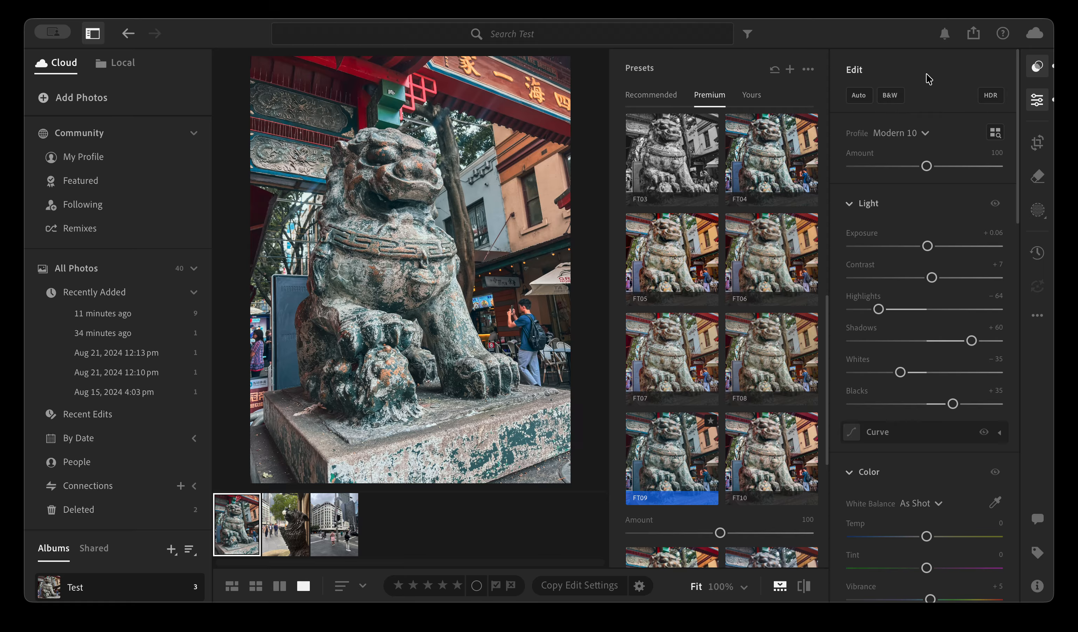
# Try the Modern 10 profile at amounts of 45 and 200, and reset the amount to the default 100.
pyautogui.moveTo(927, 166); pyautogui.dragTo(885, 167)
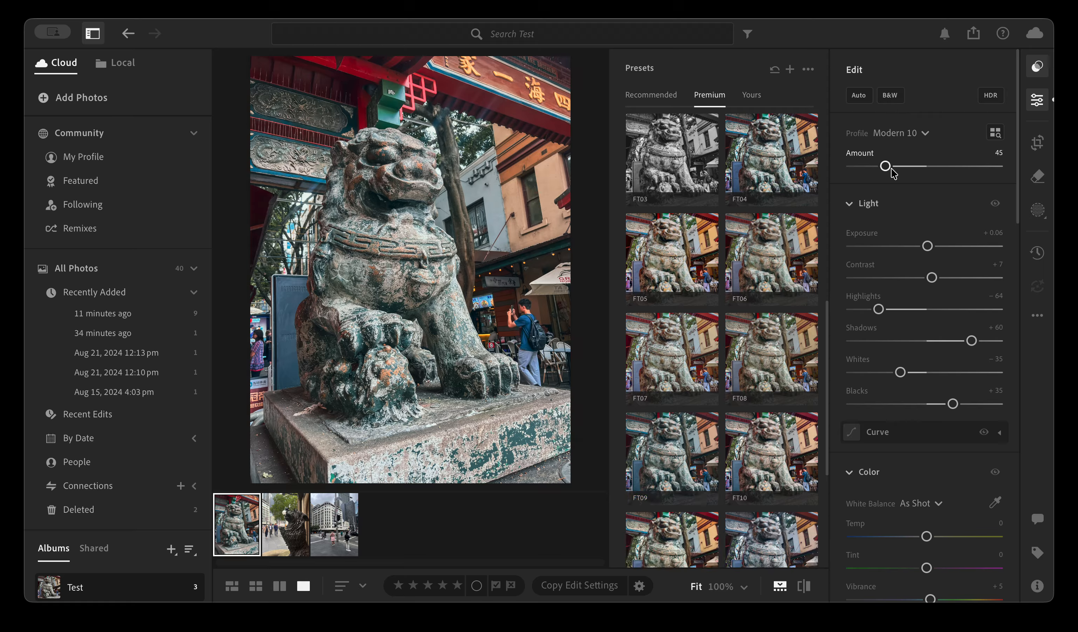
pyautogui.moveTo(886, 168); pyautogui.dragTo(1015, 170)
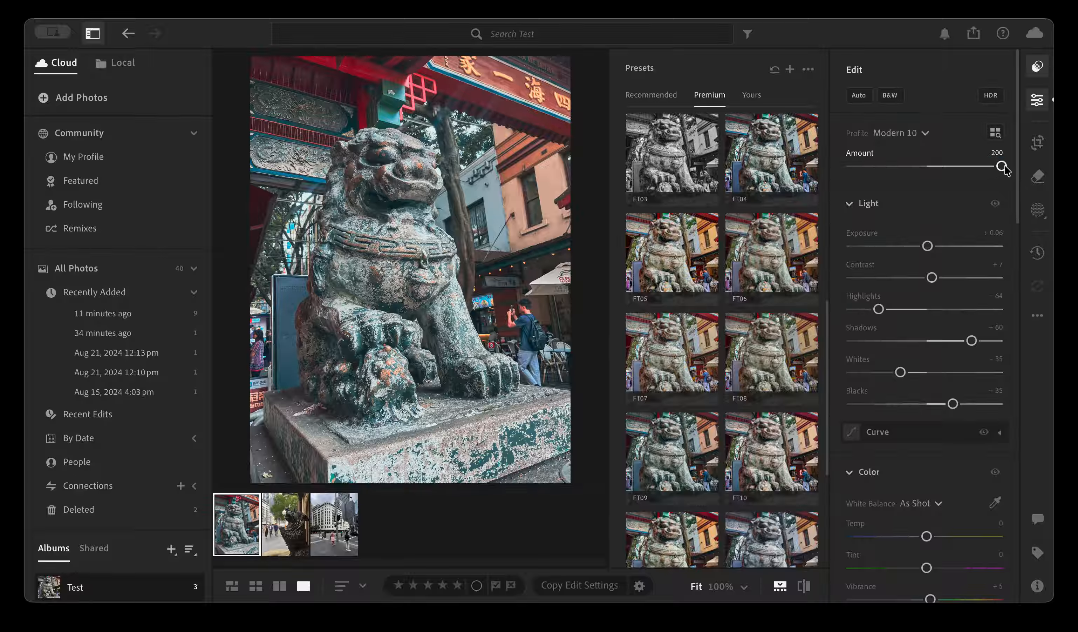
pyautogui.doubleClick(1002, 166)
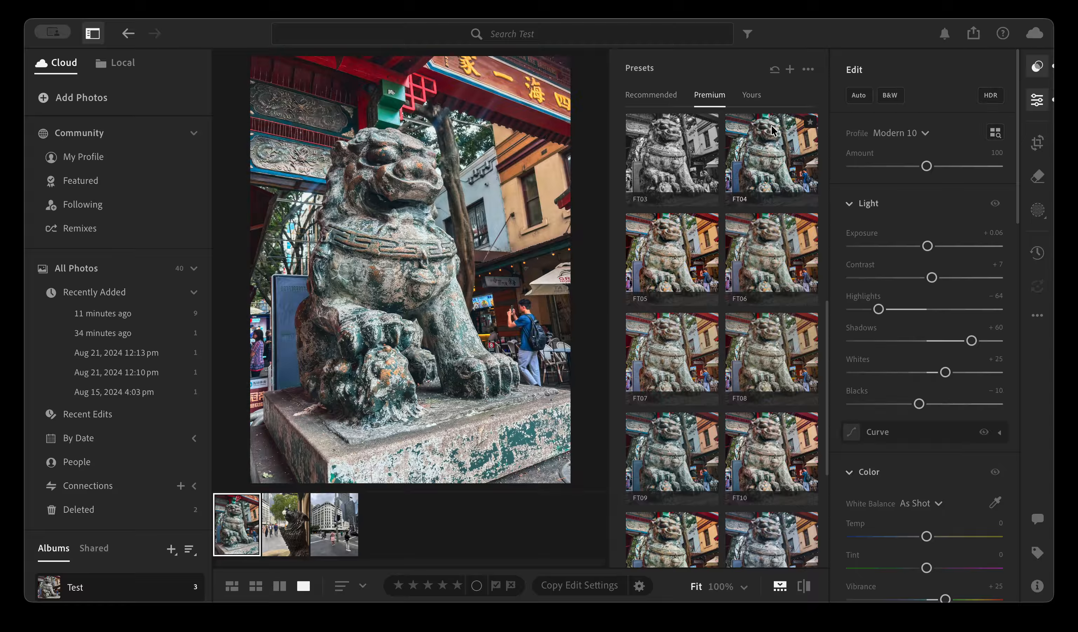
# Undo the preset and profile edits on the lion statue photo.
pyautogui.scroll(5, 681, 215)
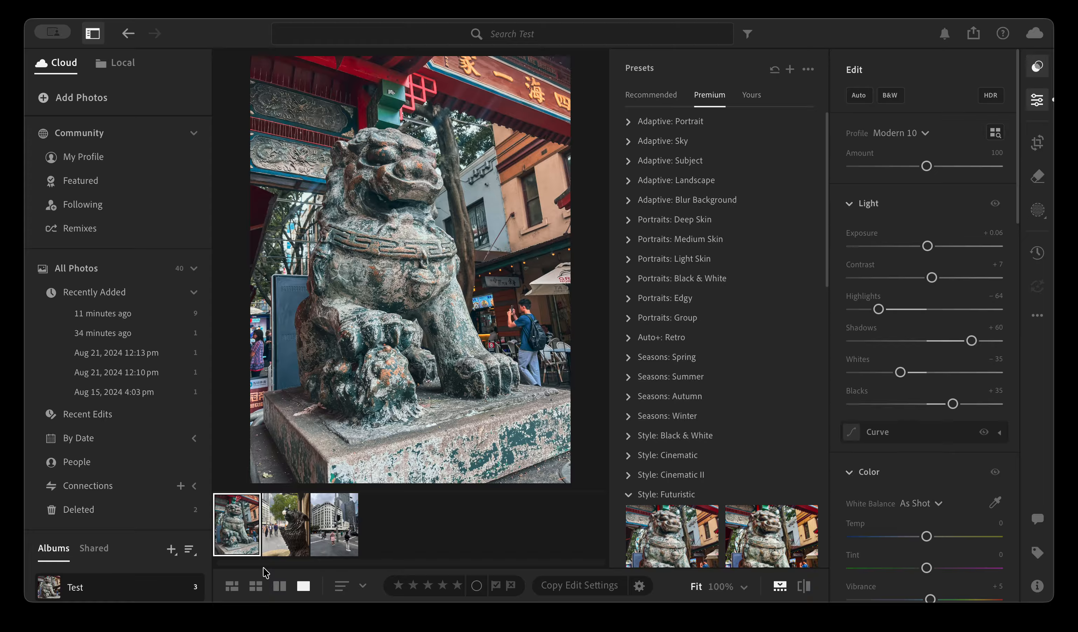
pyautogui.press('super+z')
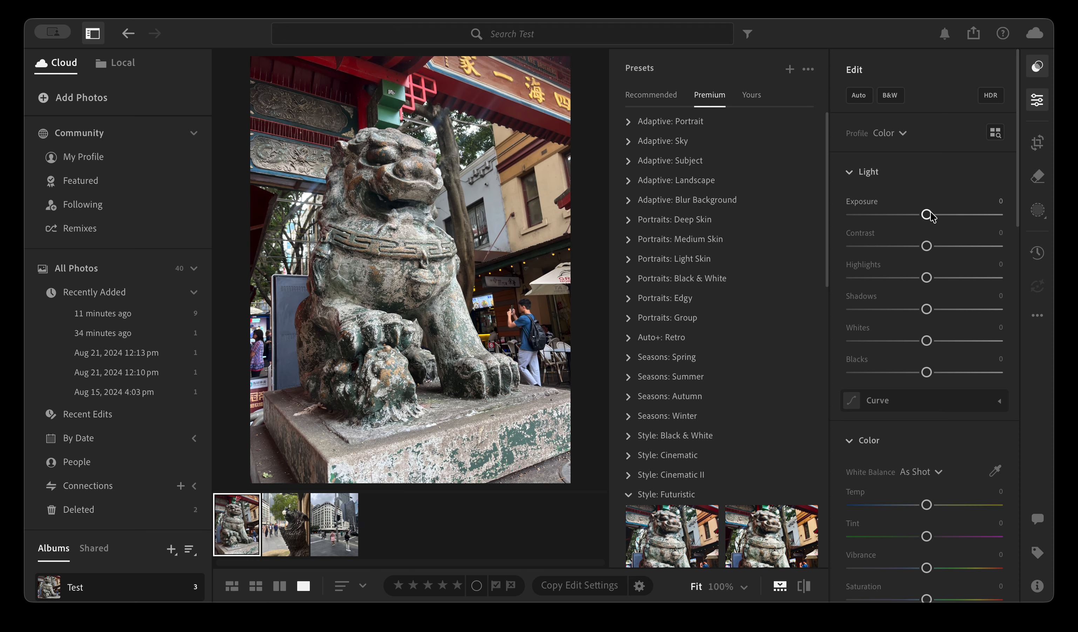
# Try small Light adjustments: Exposure −0.05, Contrast +2, Shadows −1 and Whites +2.
pyautogui.moveTo(926, 213); pyautogui.dragTo(925, 250)
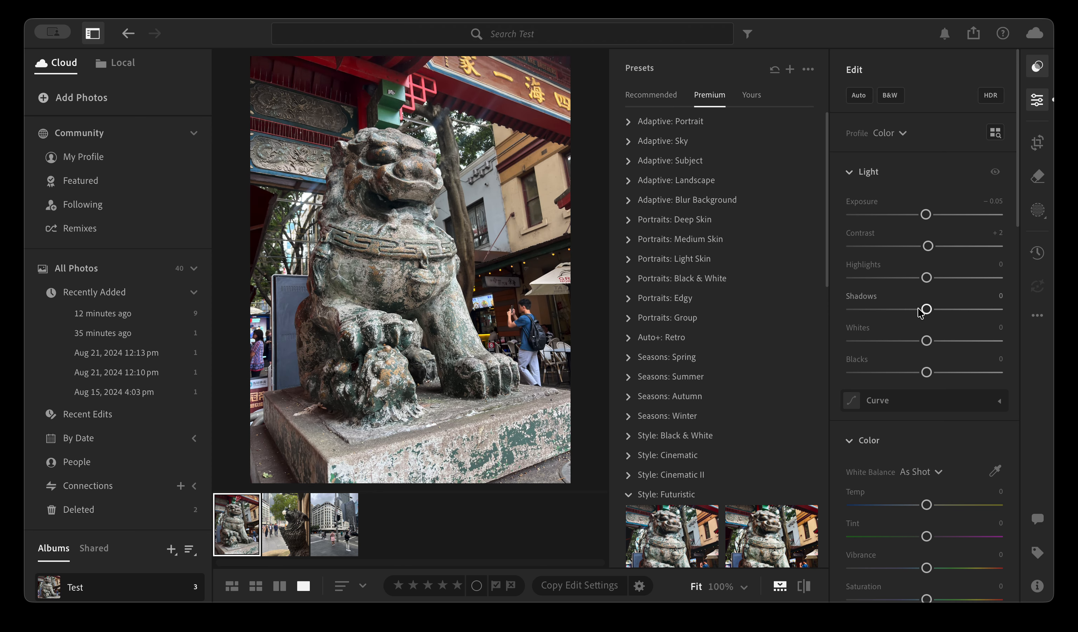
pyautogui.moveTo(927, 308)
pyautogui.mouseDown()
pyautogui.moveTo(827, 305)
pyautogui.moveTo(958, 309)
pyautogui.moveTo(904, 309)
pyautogui.moveTo(928, 309)
pyautogui.moveTo(848, 340)
pyautogui.moveTo(1001, 341)
pyautogui.moveTo(925, 330)
pyautogui.mouseUp()
pyautogui.scroll(-1, 910, 514)
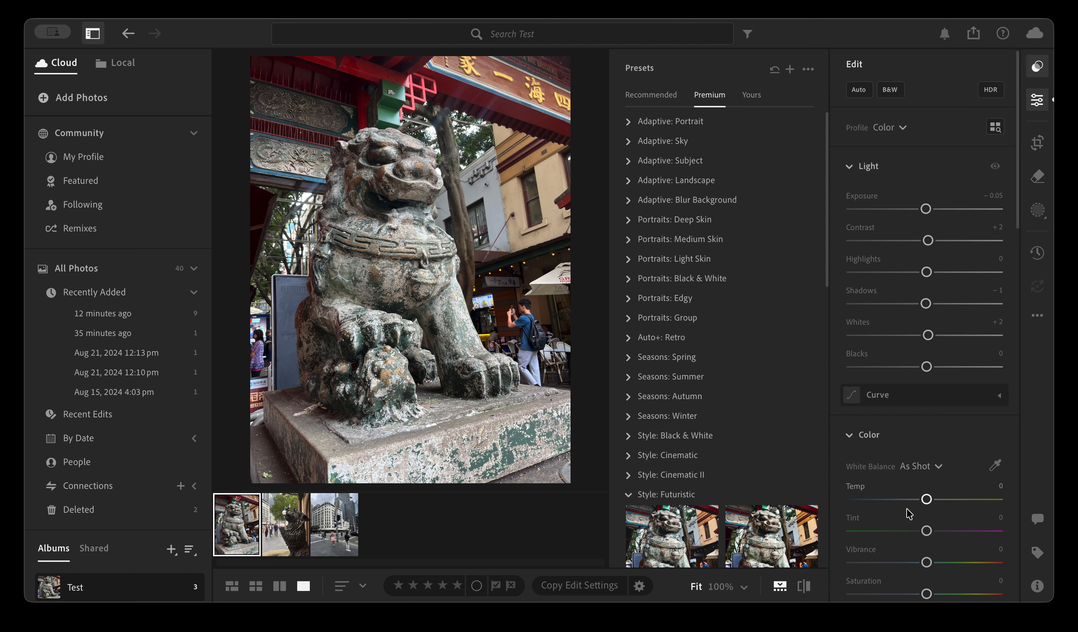
# Try a custom white balance of Temp +18 and Tint +16, and vary the Vibrance.
pyautogui.scroll(-3, 910, 513)
pyautogui.moveTo(927, 417)
pyautogui.mouseDown()
pyautogui.moveTo(888, 420)
pyautogui.moveTo(952, 418)
pyautogui.moveTo(919, 413)
pyautogui.moveTo(943, 409)
pyautogui.mouseUp()
pyautogui.moveTo(927, 450)
pyautogui.mouseDown()
pyautogui.moveTo(910, 451)
pyautogui.moveTo(925, 451)
pyautogui.mouseUp()
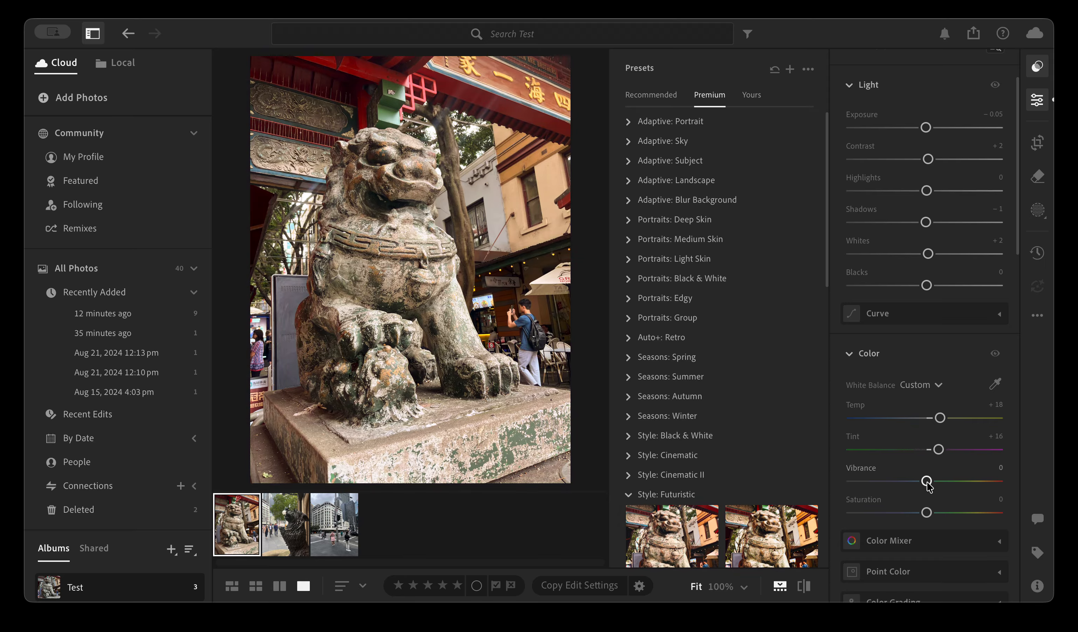
pyautogui.moveTo(927, 482); pyautogui.dragTo(897, 481)
pyautogui.moveTo(948, 482); pyautogui.dragTo(952, 481)
# Show all recommended presets and apply the warm golden, high-contrast one to the lion statue photo.
pyautogui.click(650, 94)
pyautogui.click(691, 169)
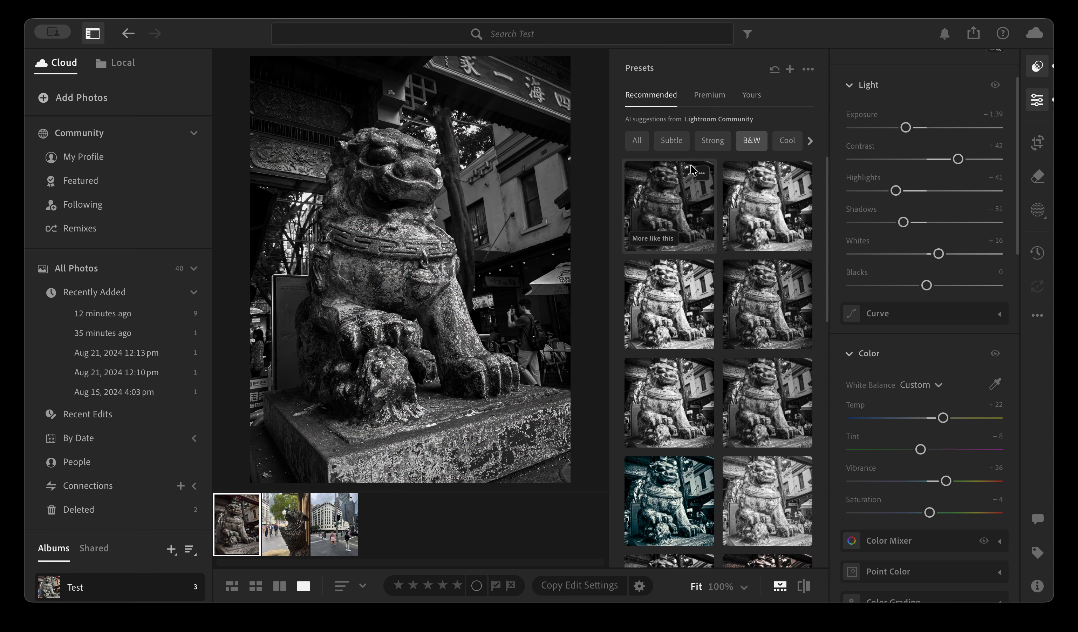
pyautogui.click(636, 140)
pyautogui.scroll(-1, 752, 304)
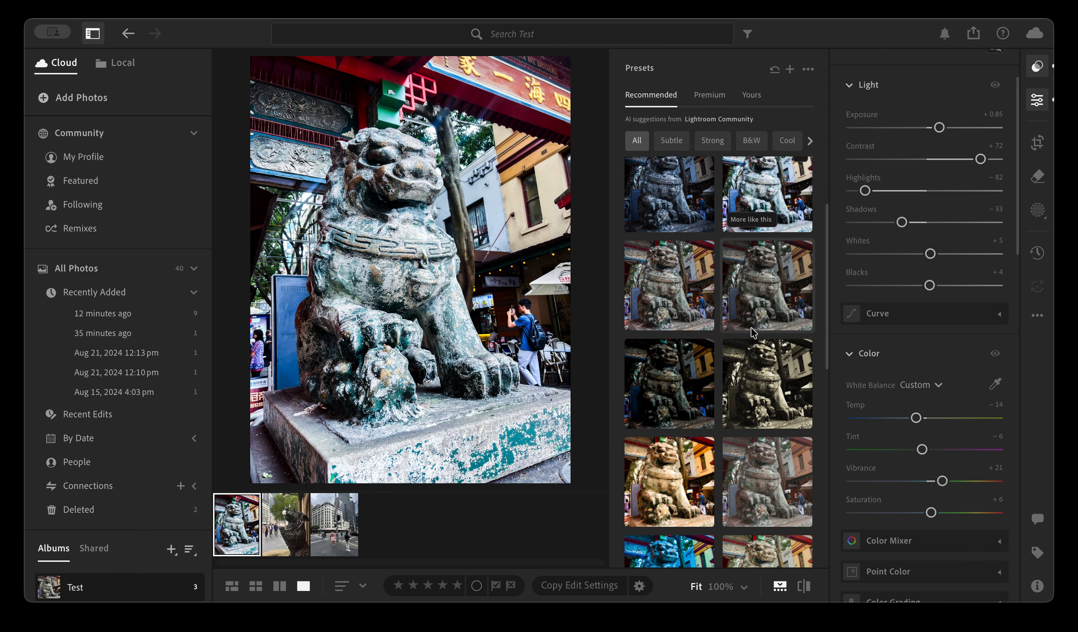
pyautogui.scroll(-1, 753, 333)
pyautogui.click(658, 368)
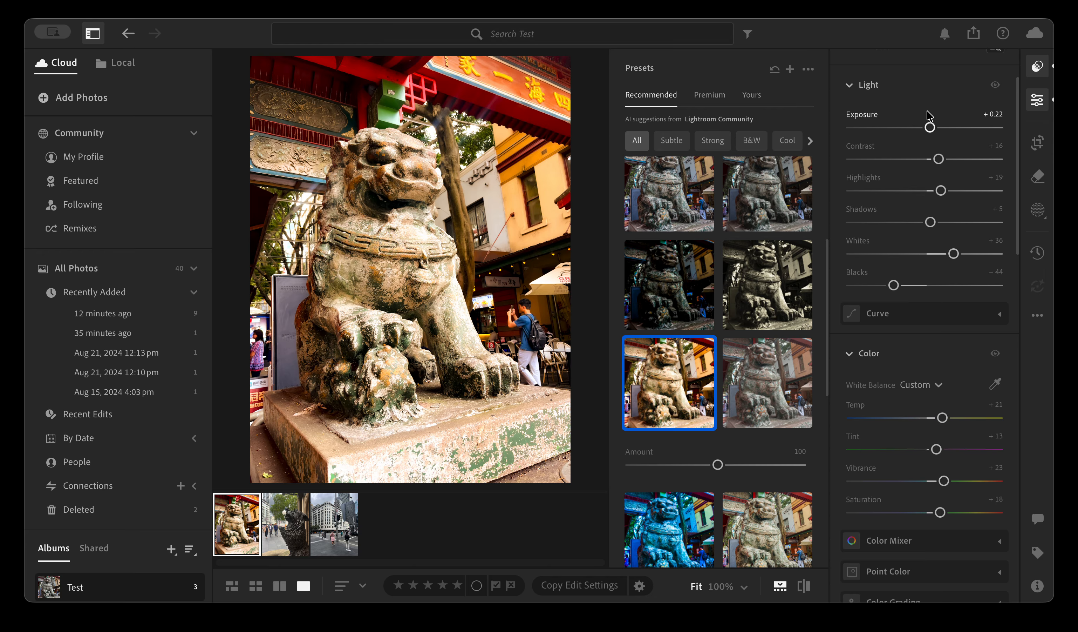
# Adjust the Light settings to Exposure −0.48, Contrast −22, Highlights +48, Shadows −30, Whites +16 and Blacks −22.
pyautogui.scroll(-10, 909, 382)
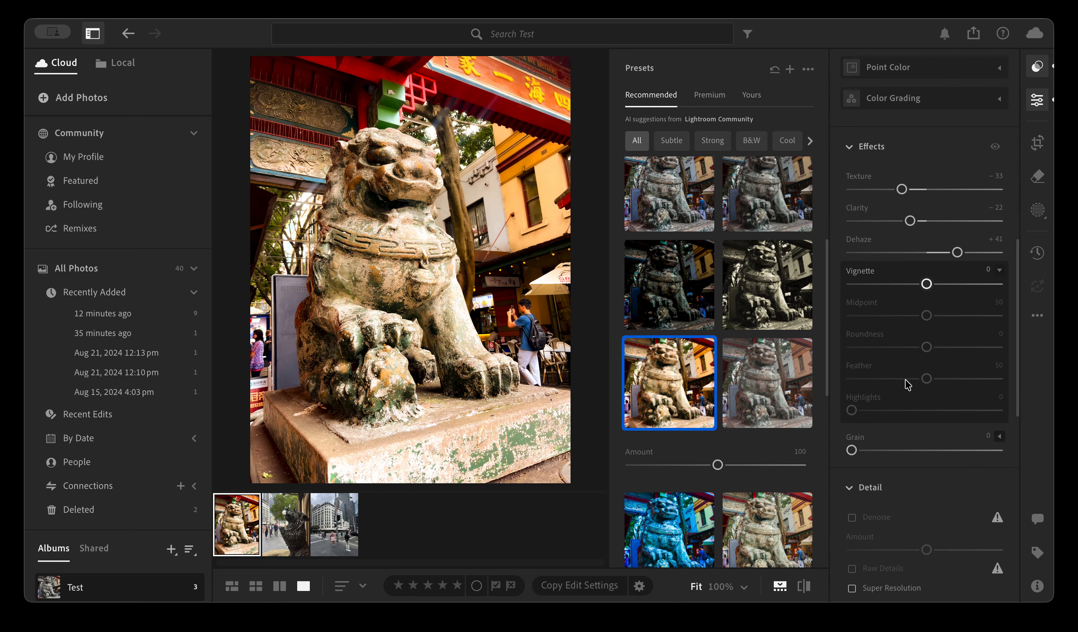
pyautogui.scroll(10, 909, 382)
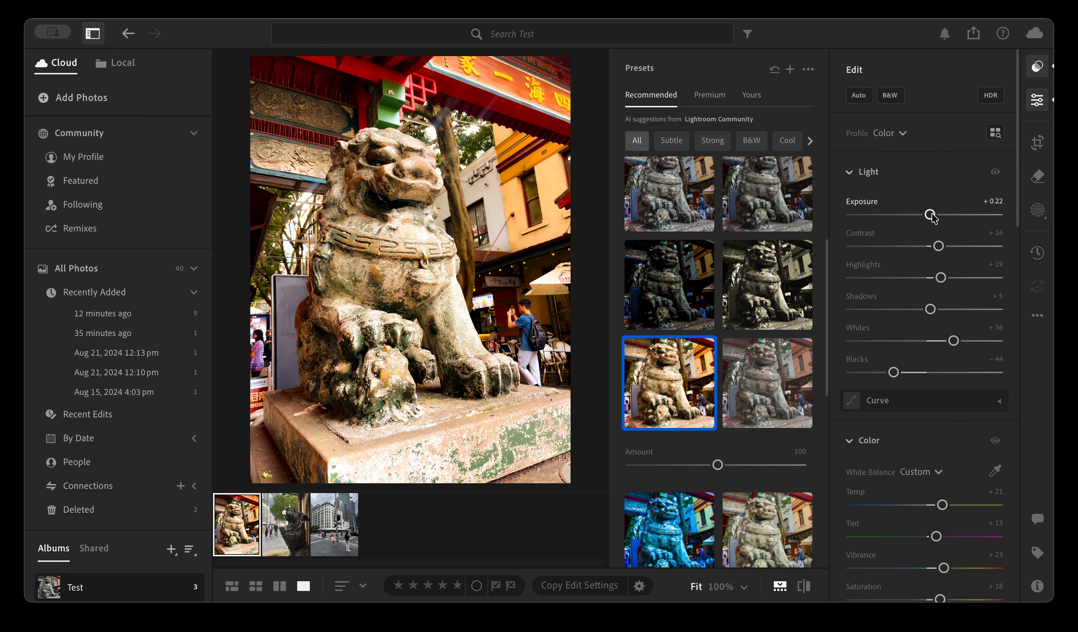
pyautogui.moveTo(930, 214); pyautogui.dragTo(902, 246)
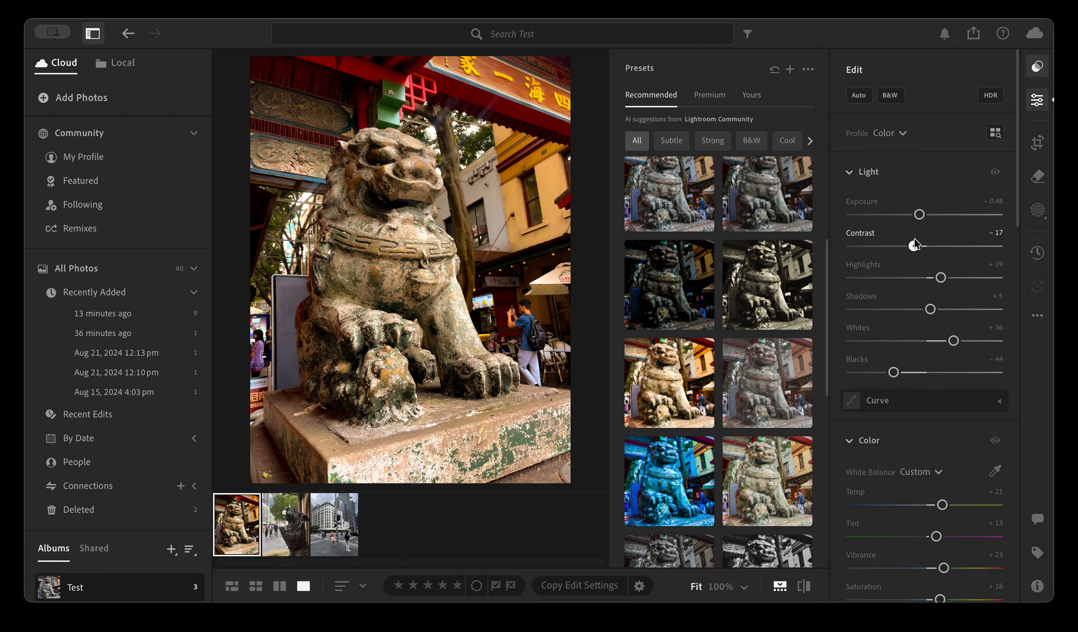
pyautogui.moveTo(940, 277); pyautogui.dragTo(905, 309)
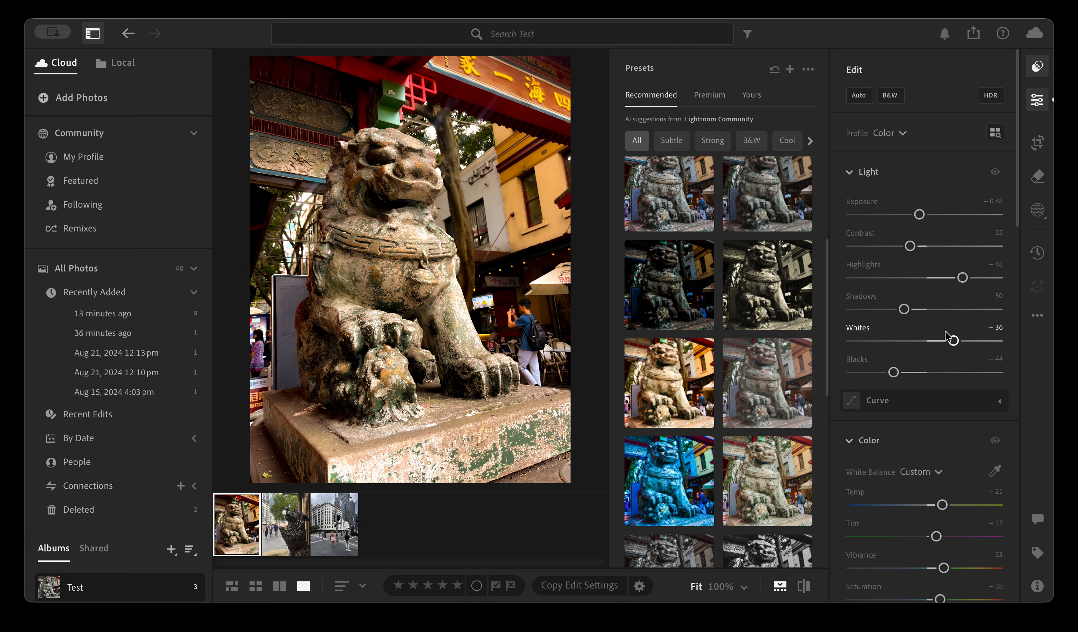
pyautogui.moveTo(954, 342)
pyautogui.mouseDown()
pyautogui.moveTo(876, 340)
pyautogui.moveTo(985, 340)
pyautogui.moveTo(938, 333)
pyautogui.mouseUp()
pyautogui.moveTo(894, 372)
pyautogui.mouseDown()
pyautogui.moveTo(939, 372)
pyautogui.moveTo(910, 371)
pyautogui.mouseUp()
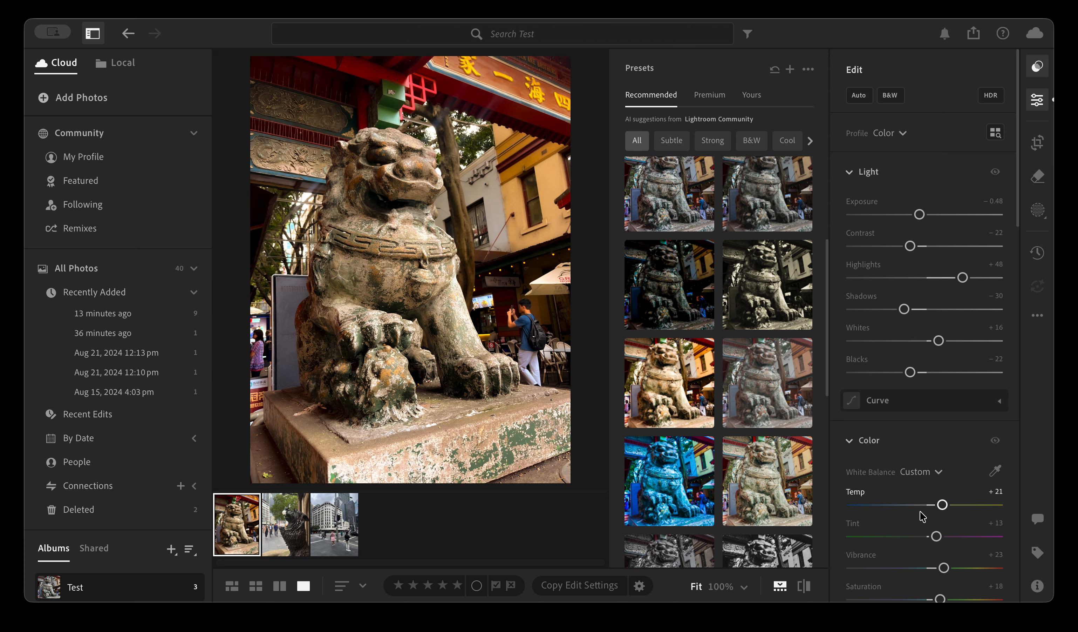
# Set the colour temperature to +26 and the Saturation to +9.
pyautogui.scroll(-3, 921, 513)
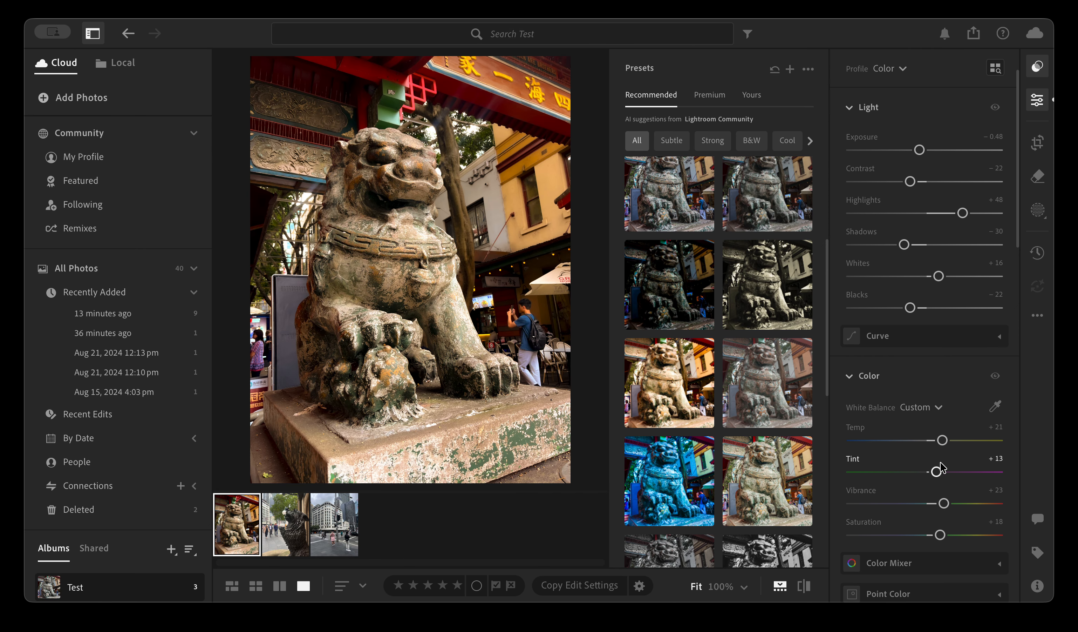
pyautogui.moveTo(948, 440)
pyautogui.mouseDown()
pyautogui.moveTo(971, 440)
pyautogui.moveTo(946, 440)
pyautogui.mouseUp()
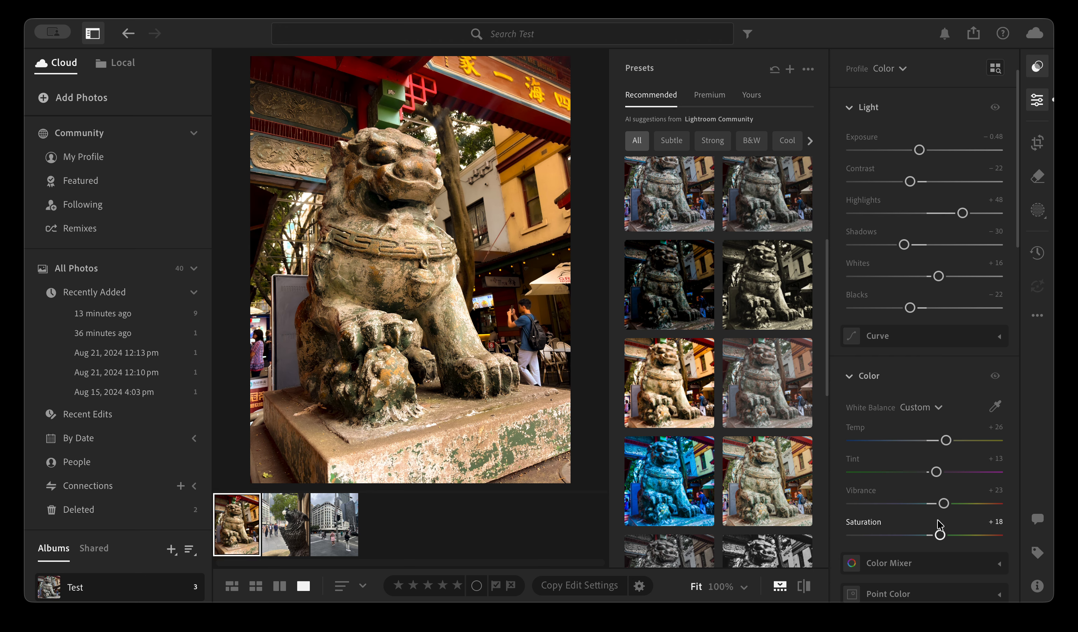
pyautogui.scroll(-1, 947, 542)
pyautogui.moveTo(939, 514); pyautogui.dragTo(931, 513)
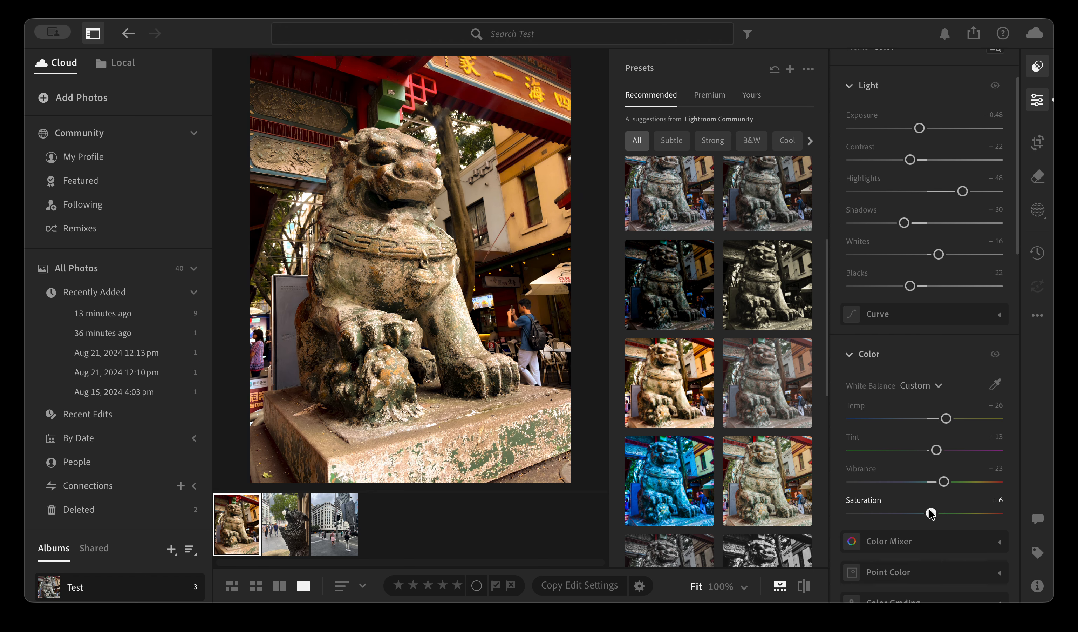
# Try the Texture effect at −100 and set it to +100.
pyautogui.scroll(-10, 935, 412)
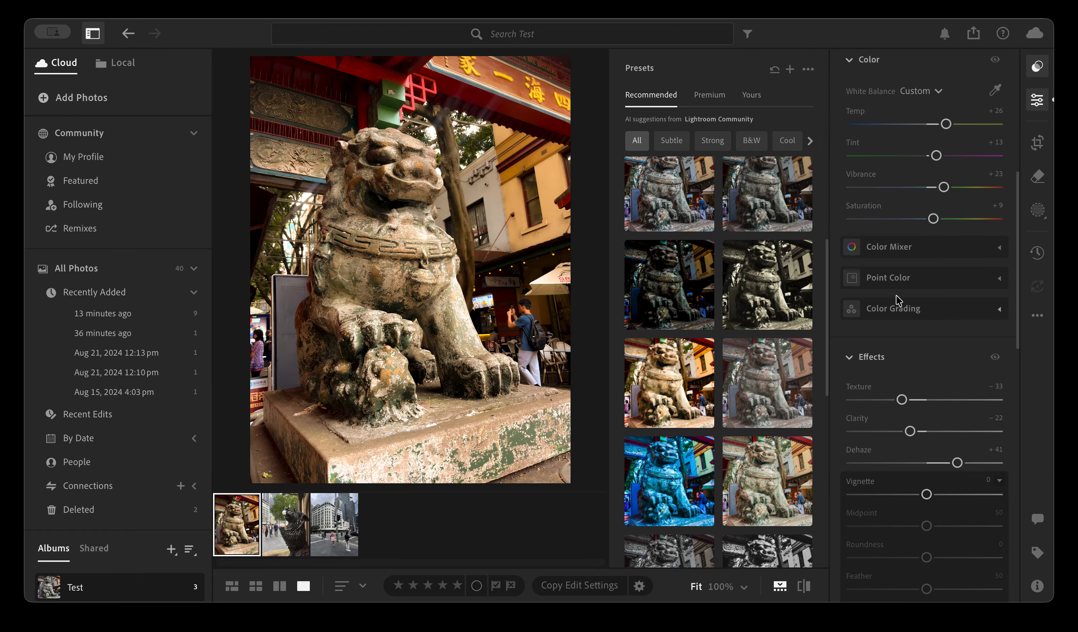
pyautogui.scroll(-3, 916, 430)
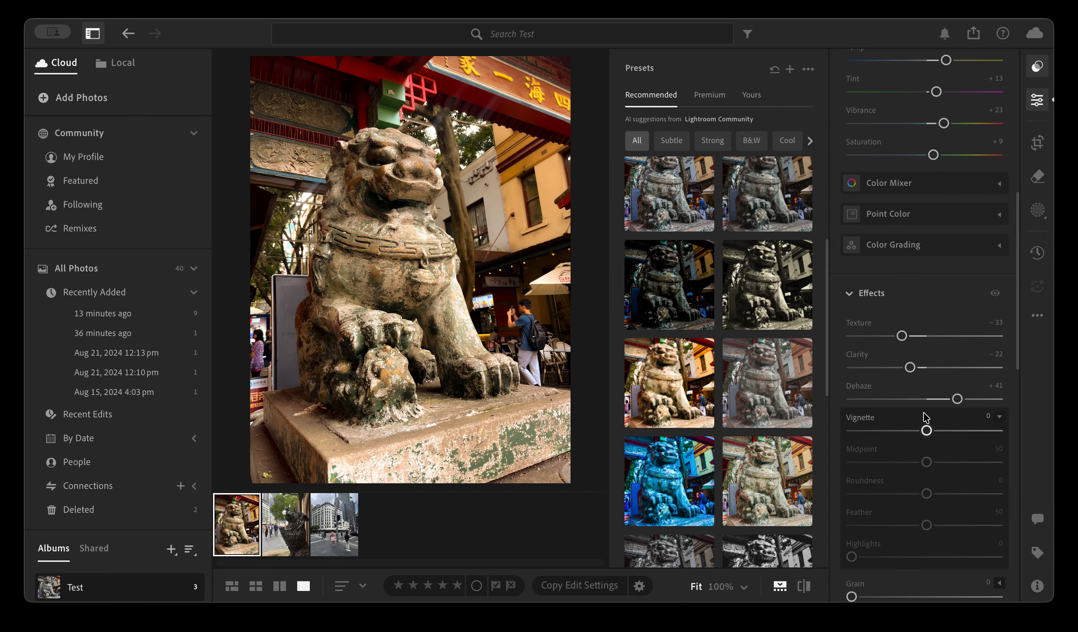
pyautogui.moveTo(902, 335); pyautogui.dragTo(841, 339)
pyautogui.click(920, 336)
pyautogui.moveTo(921, 336); pyautogui.dragTo(1006, 338)
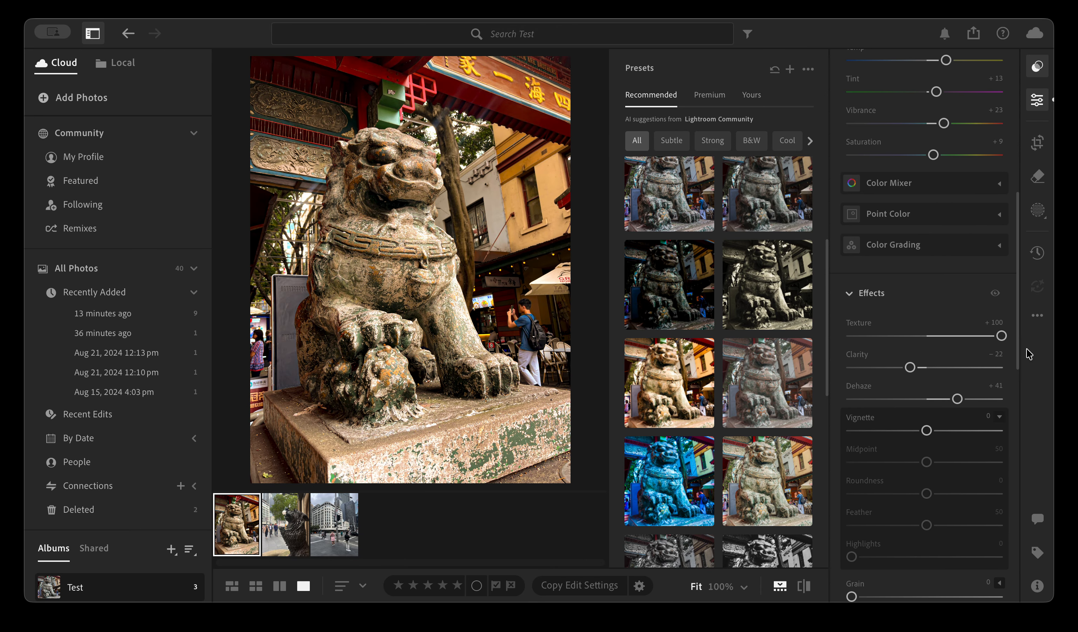
# Check the statue's surface at 100% and set Clarity to +32 and Dehaze to +38.
pyautogui.click(417, 269)
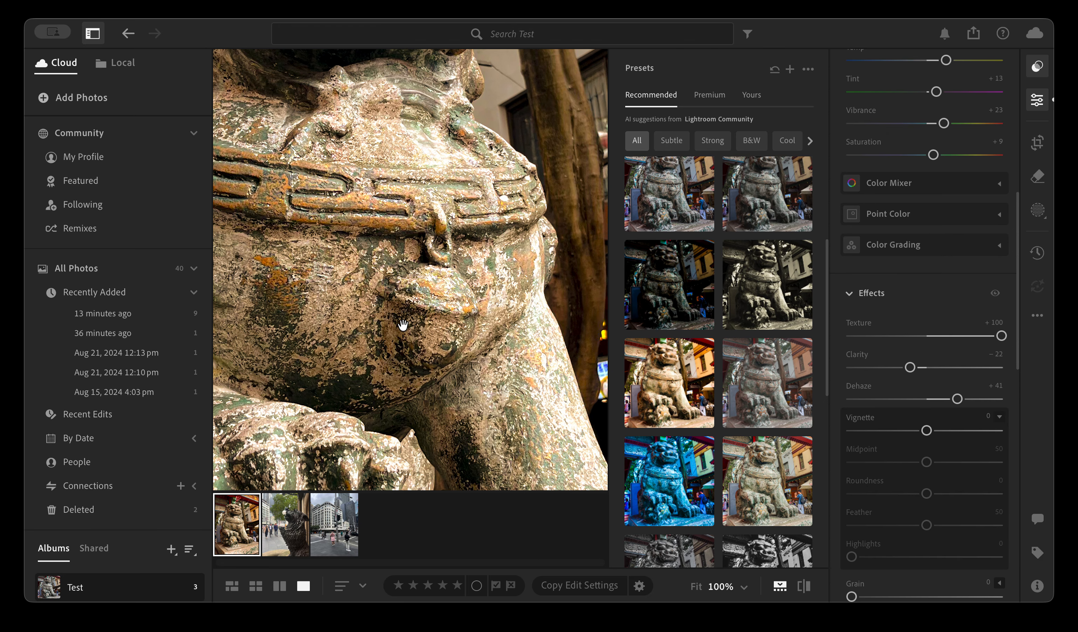
pyautogui.moveTo(377, 266); pyautogui.dragTo(481, 373)
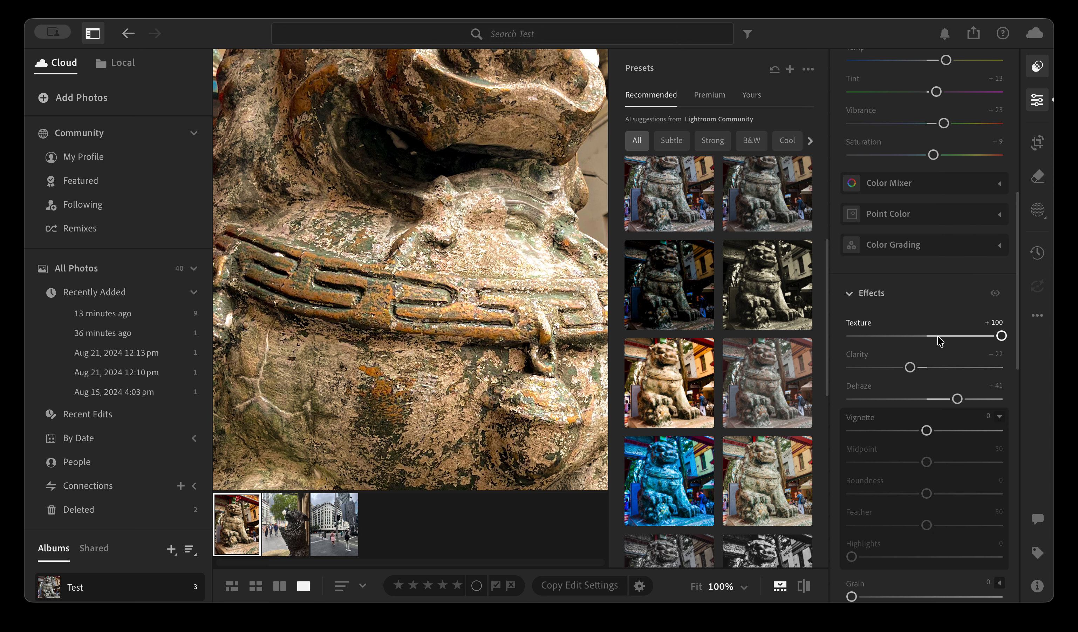
pyautogui.moveTo(949, 341); pyautogui.dragTo(1002, 336)
pyautogui.moveTo(910, 367); pyautogui.dragTo(960, 386)
pyautogui.click(406, 277)
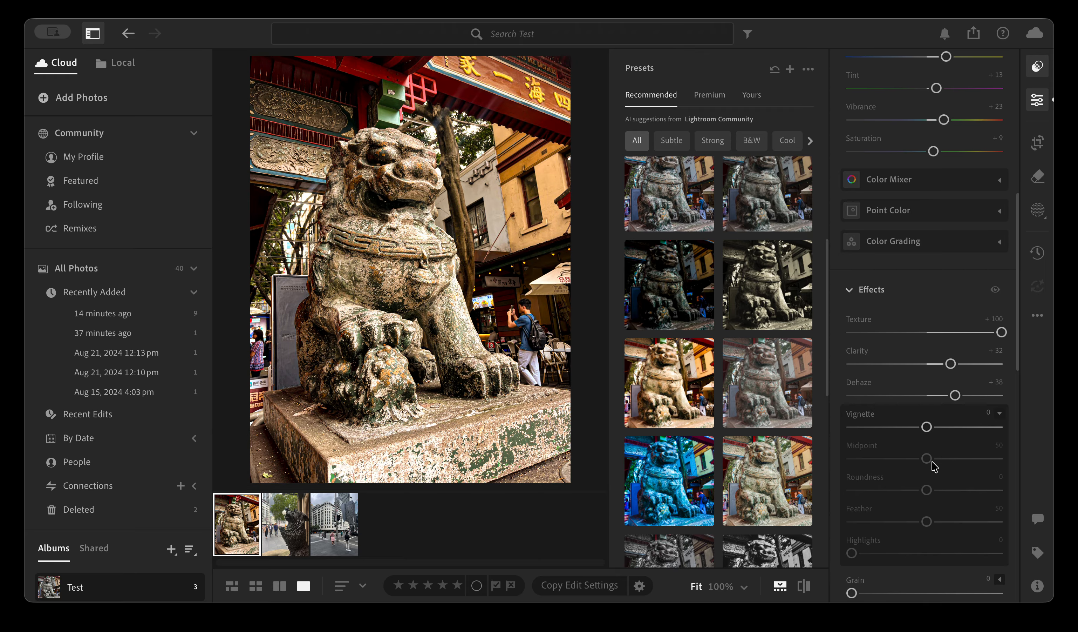
# Darken the photo's edges with a Vignette of −51.
pyautogui.scroll(-5, 932, 434)
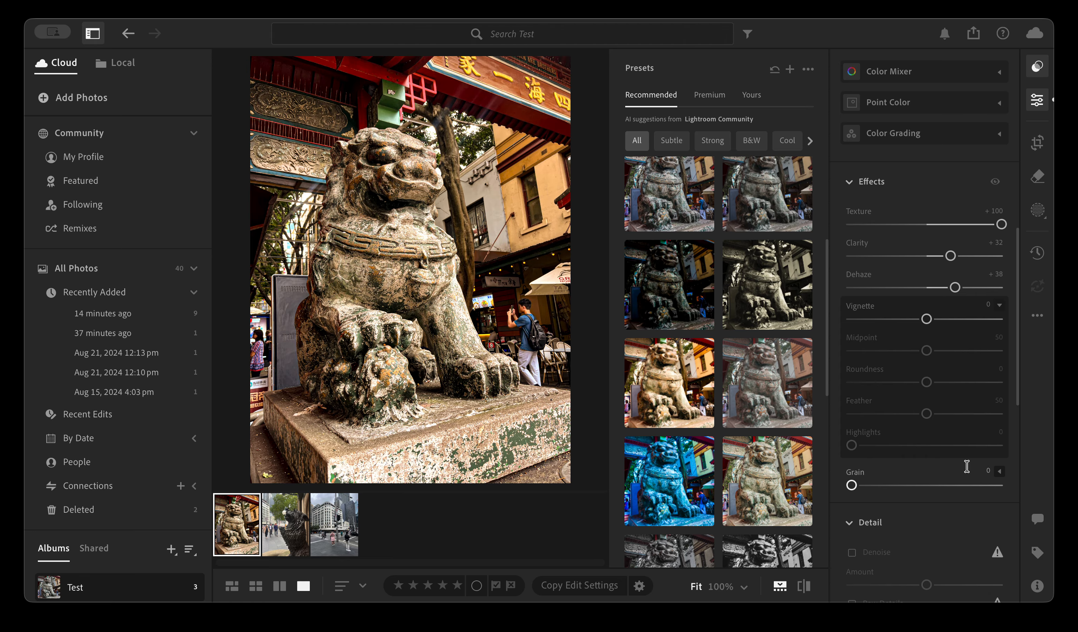
pyautogui.scroll(-9, 966, 466)
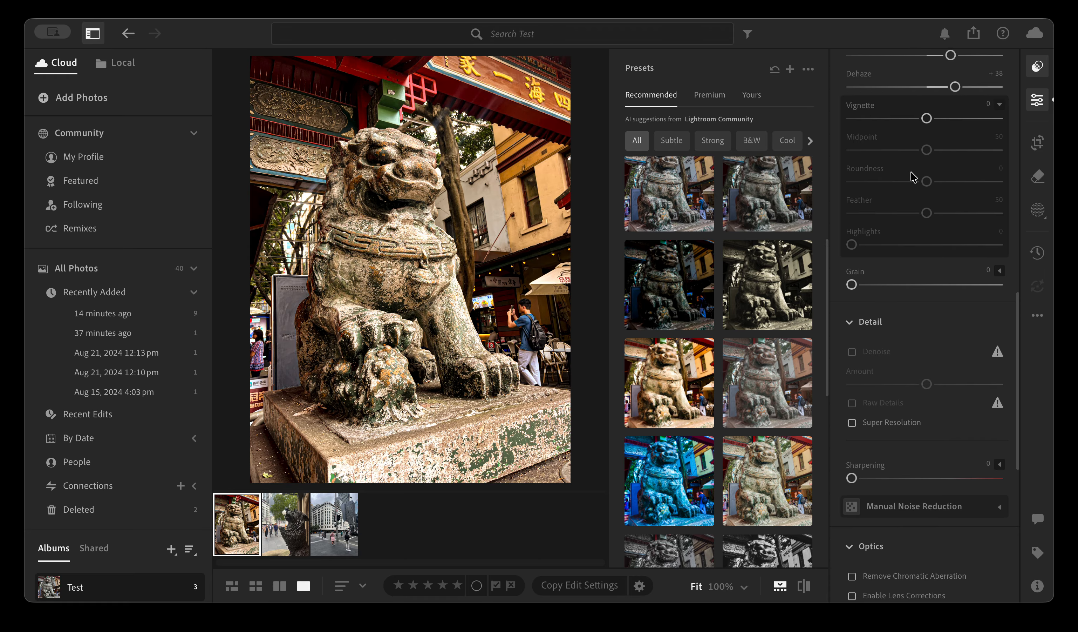
pyautogui.scroll(5, 926, 153)
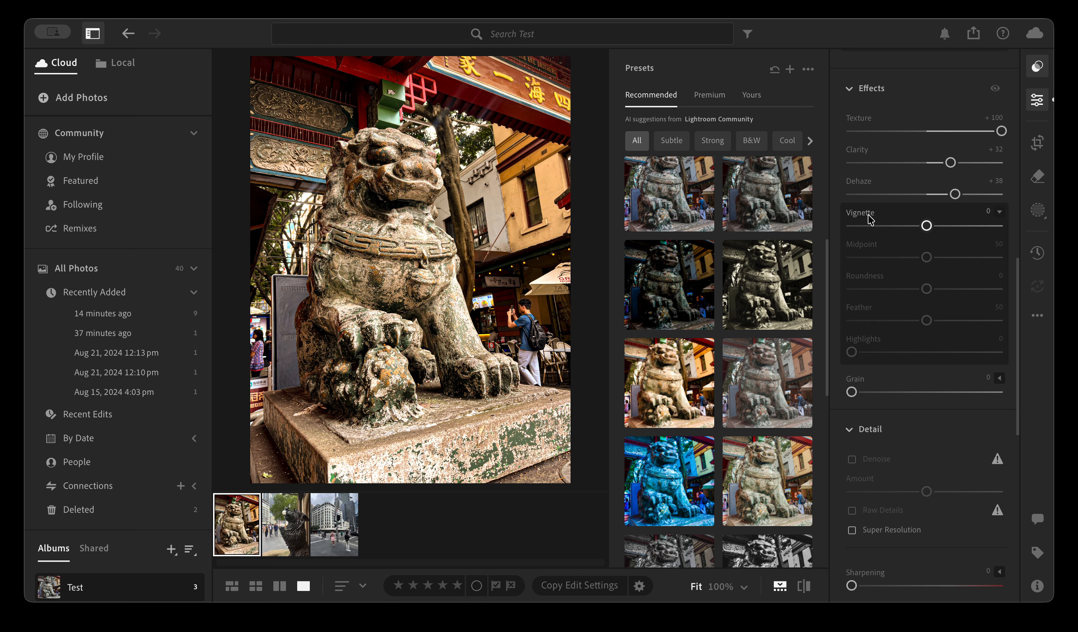
pyautogui.moveTo(927, 226); pyautogui.dragTo(889, 205)
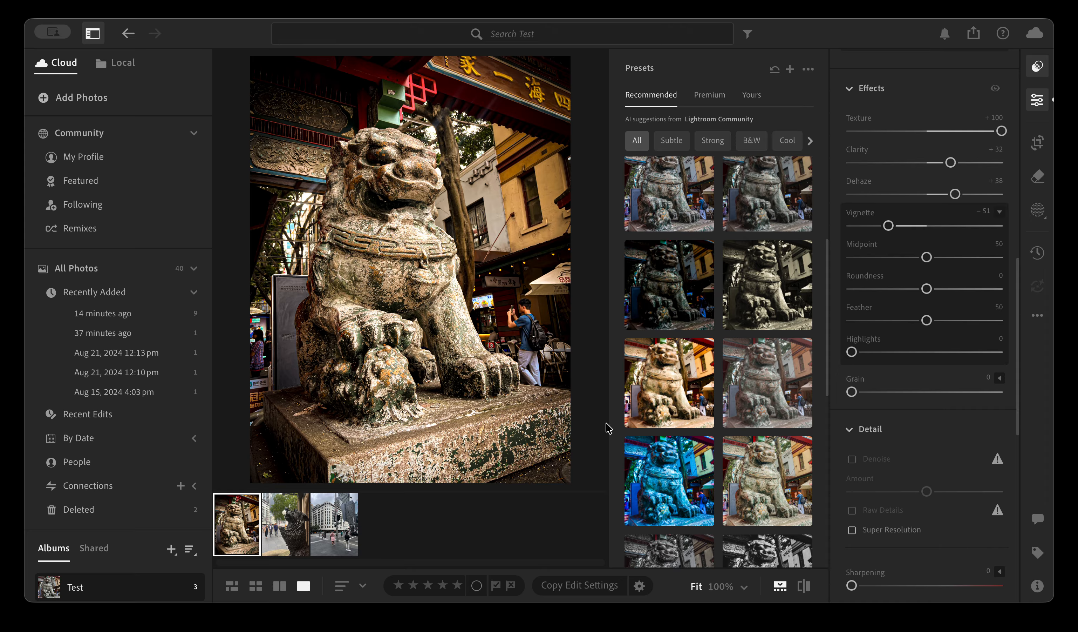
# Enable Super Resolution while inspecting the lion's carved collar and face at 100%, and return to the fitted view.
pyautogui.click(467, 288)
pyautogui.moveTo(456, 180); pyautogui.dragTo(406, 336)
pyautogui.moveTo(281, 220); pyautogui.dragTo(476, 349)
pyautogui.moveTo(437, 271); pyautogui.dragTo(465, 196)
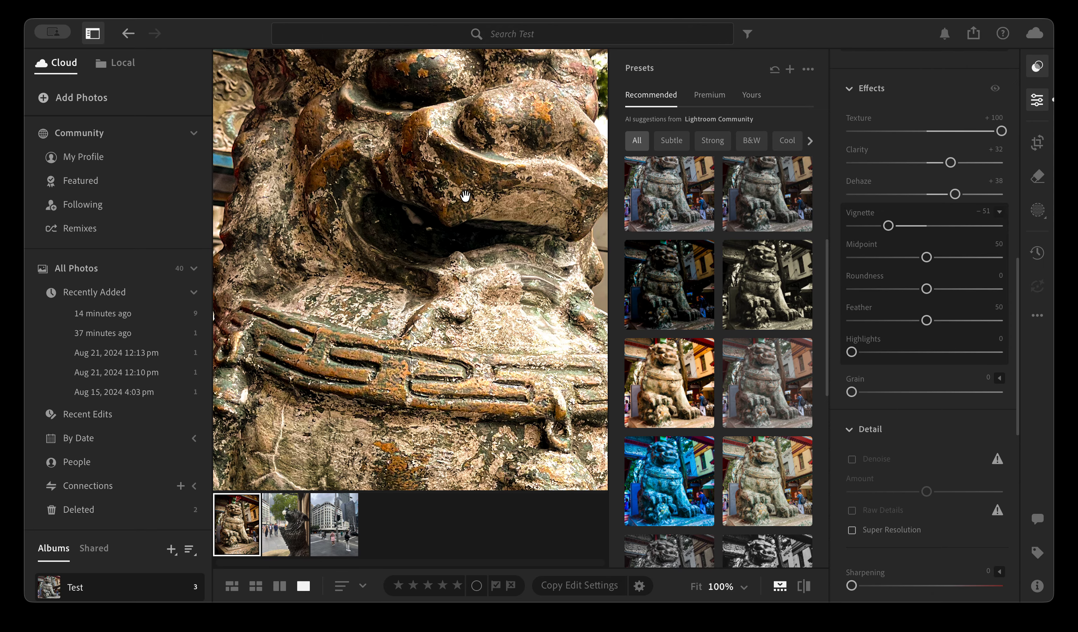
pyautogui.click(853, 532)
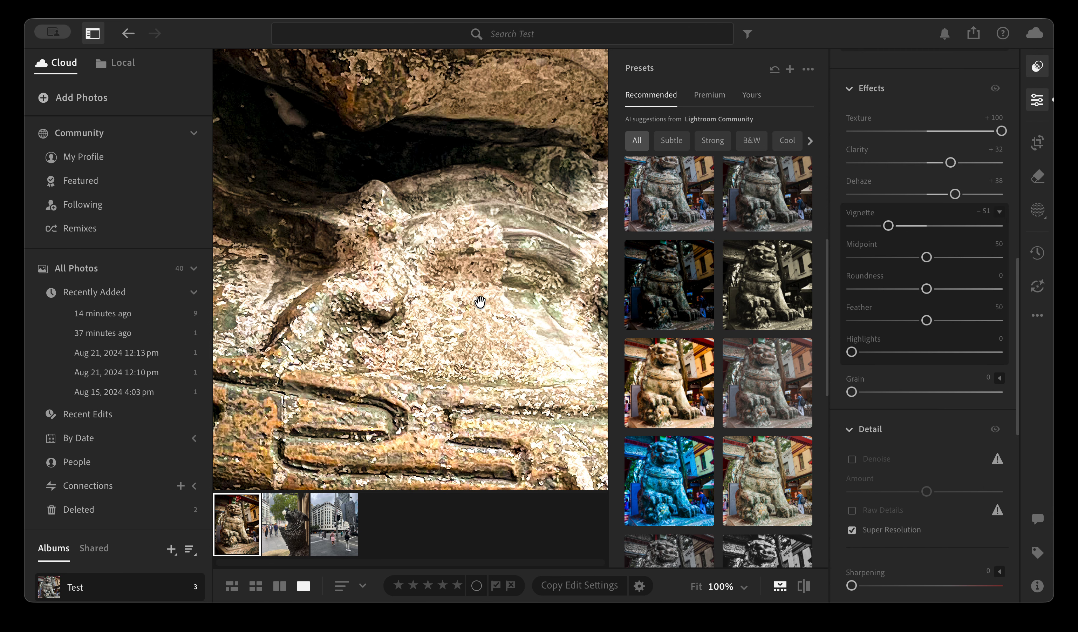
pyautogui.click(479, 301)
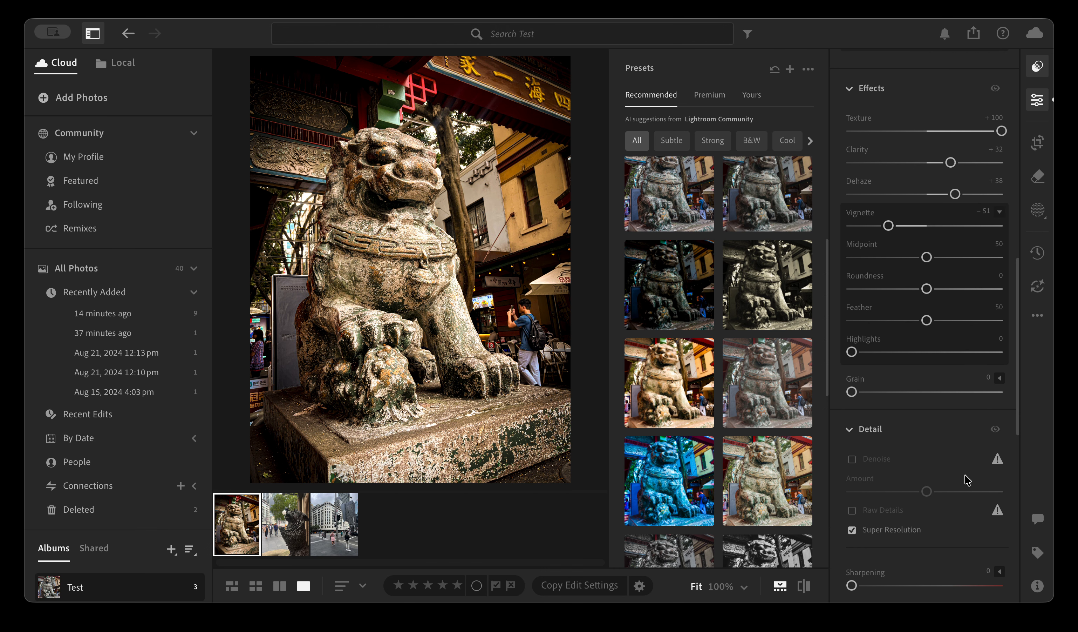
# Try the Sharpening adjustment and bring it back to 0.
pyautogui.scroll(-3, 954, 477)
pyautogui.moveTo(853, 491)
pyautogui.mouseDown()
pyautogui.moveTo(994, 491)
pyautogui.moveTo(844, 486)
pyautogui.mouseUp()
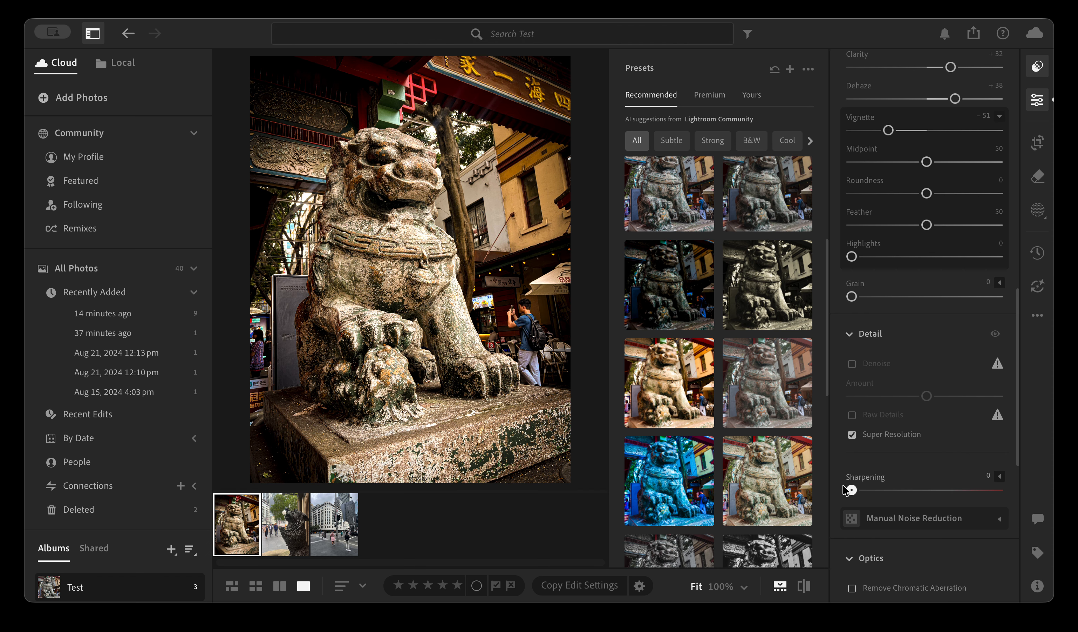
# Apply Lens Blur to the lion statue photo.
pyautogui.scroll(-10, 950, 502)
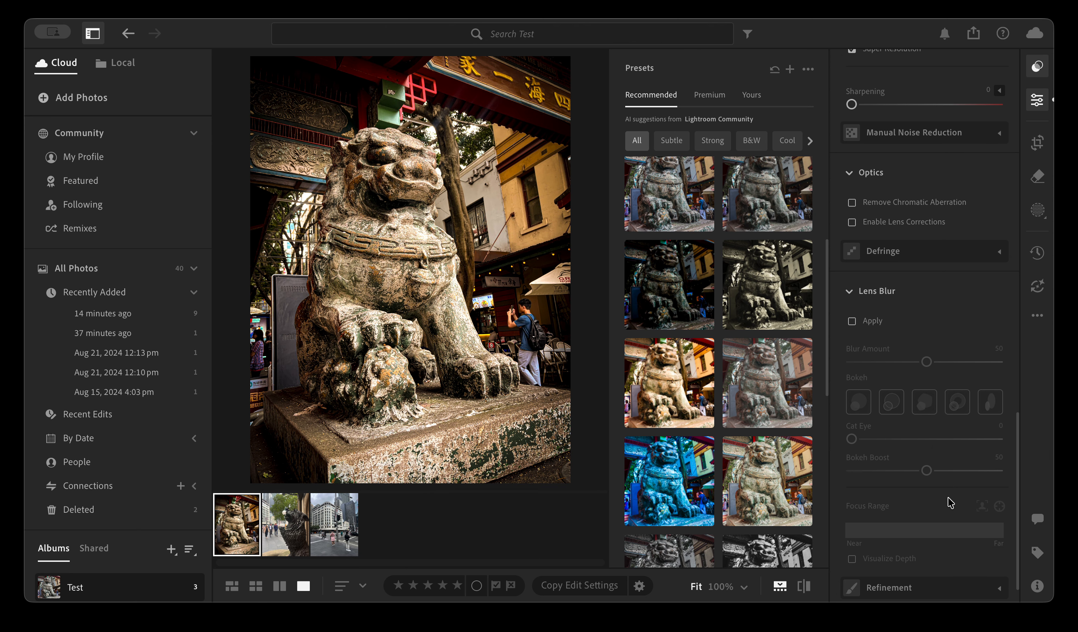
pyautogui.scroll(-2, 957, 357)
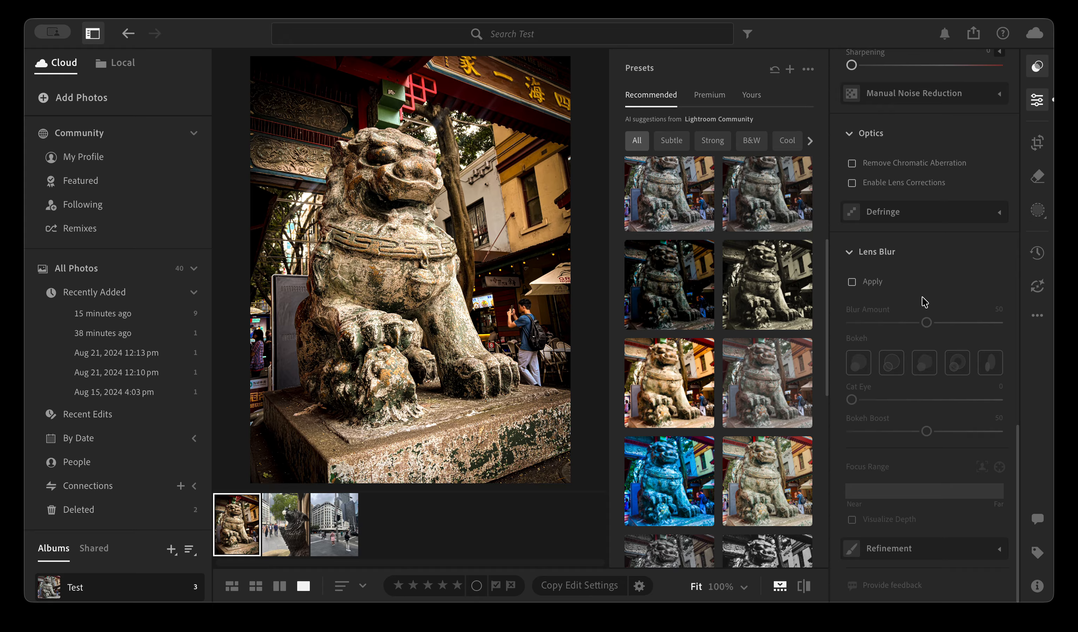
pyautogui.click(870, 284)
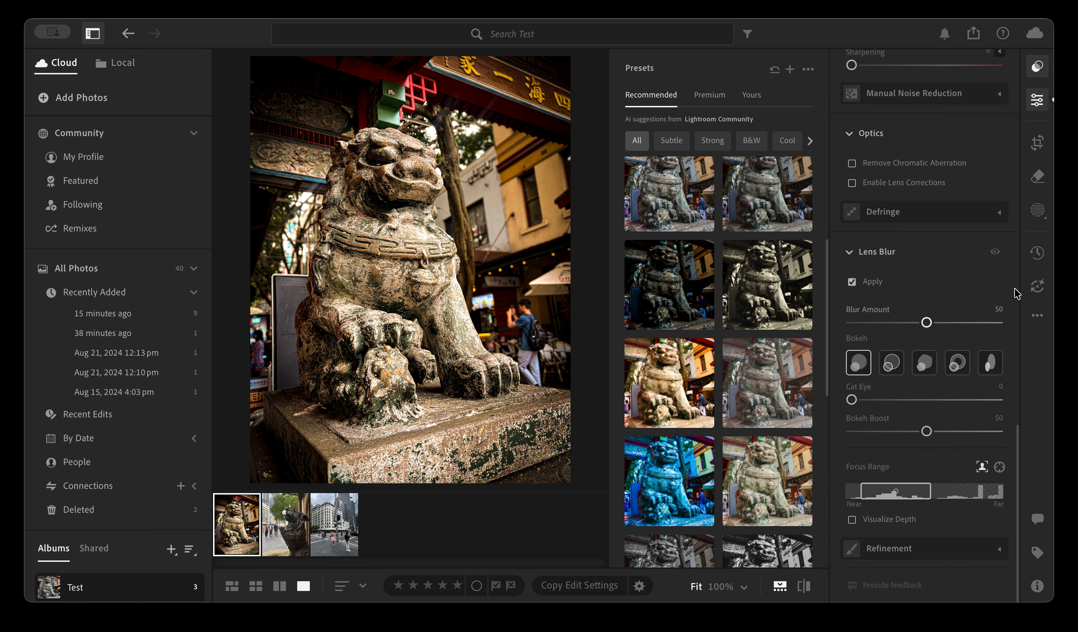
pyautogui.scroll(3, 1012, 313)
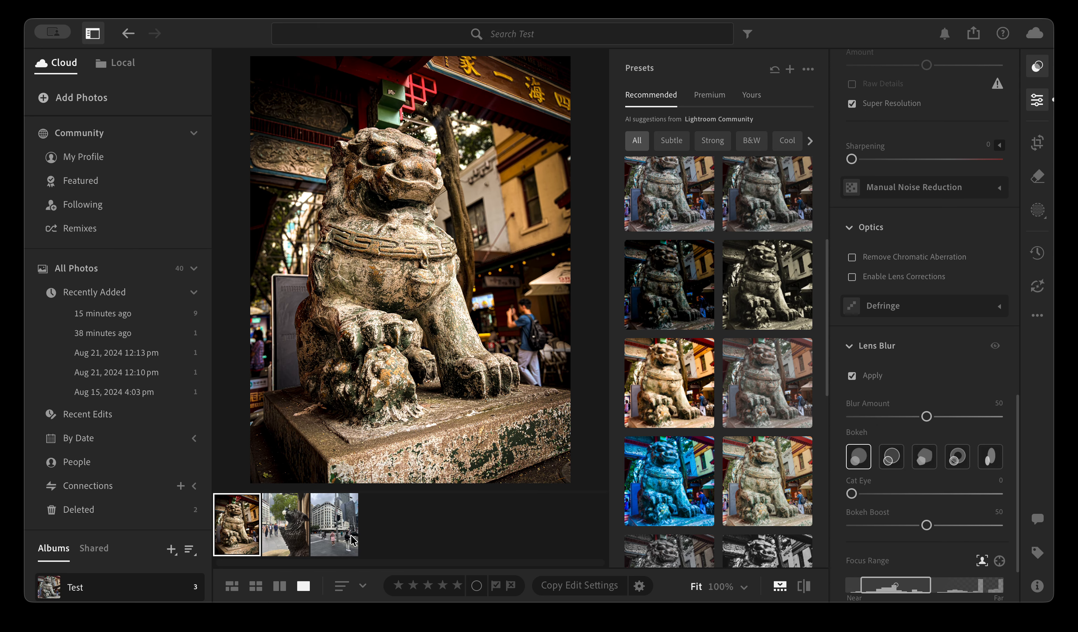
# Inspect the blurred background and the lion's carved details at 100%, and return to the fitted view.
pyautogui.click(333, 345)
pyautogui.moveTo(308, 185); pyautogui.dragTo(534, 430)
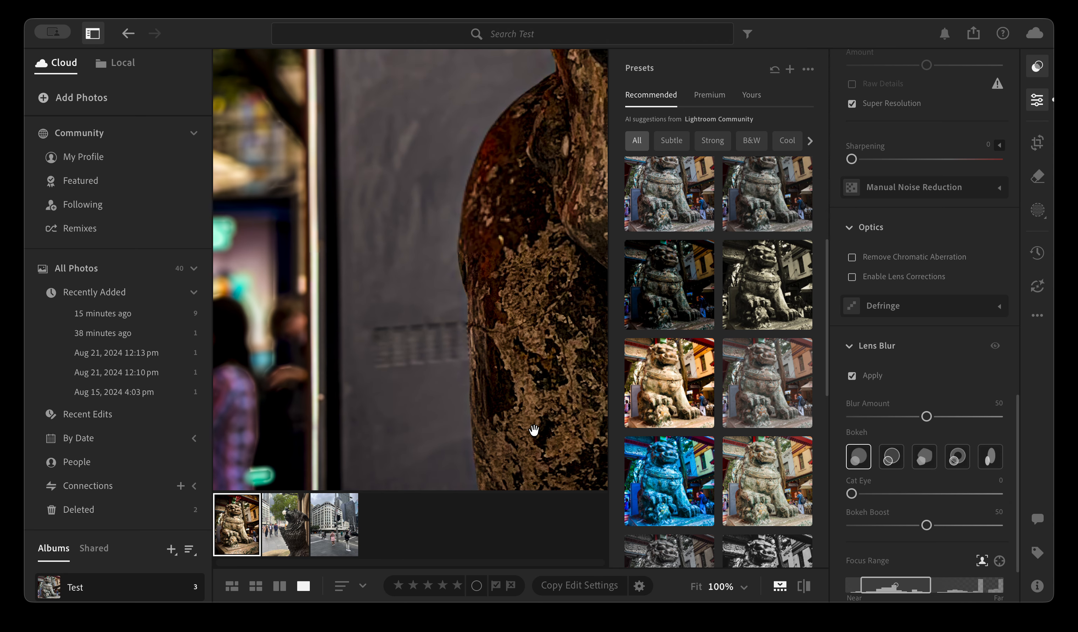
pyautogui.moveTo(460, 209); pyautogui.dragTo(581, 341)
pyautogui.moveTo(417, 383); pyautogui.dragTo(415, 207)
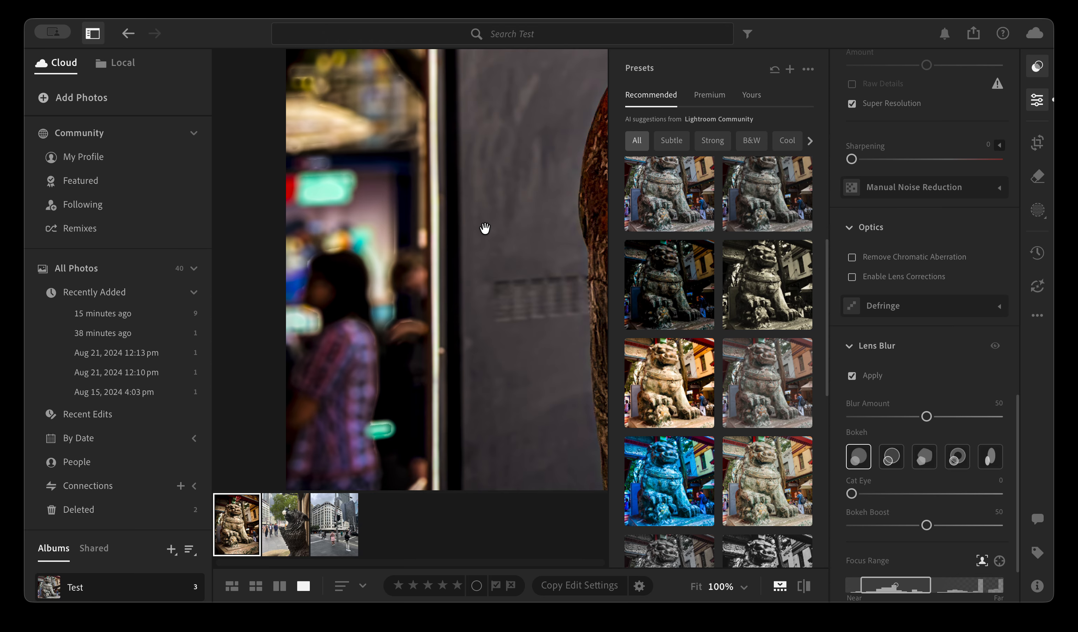
pyautogui.moveTo(484, 230); pyautogui.dragTo(53, 193)
pyautogui.moveTo(463, 225); pyautogui.dragTo(217, 221)
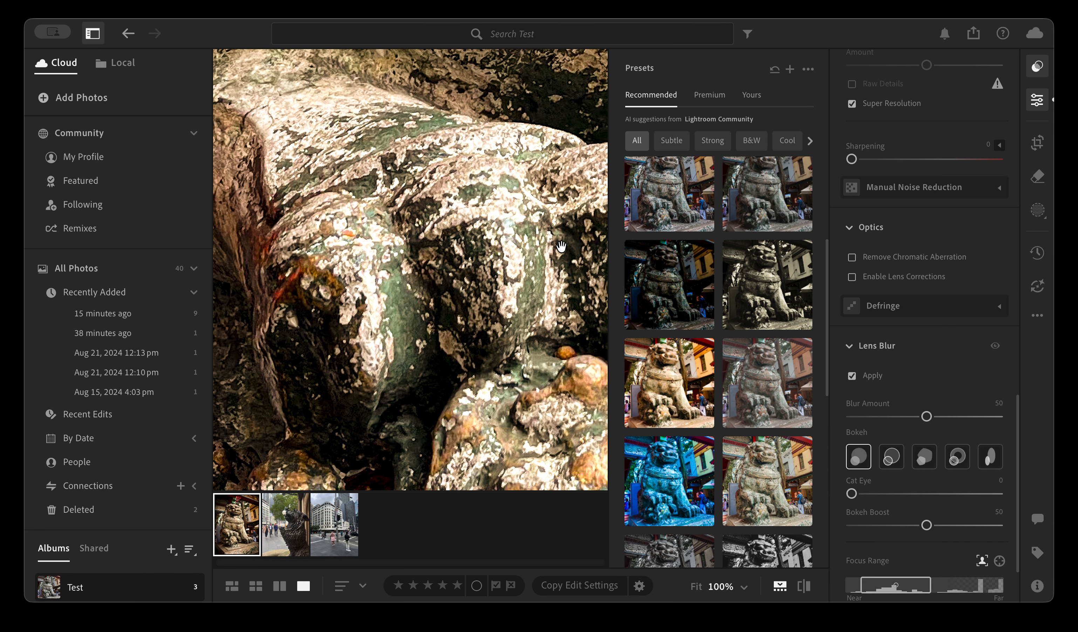
pyautogui.moveTo(482, 258); pyautogui.dragTo(354, 248)
pyautogui.moveTo(516, 237); pyautogui.dragTo(236, 264)
pyautogui.moveTo(469, 278); pyautogui.dragTo(386, 281)
pyautogui.click(473, 288)
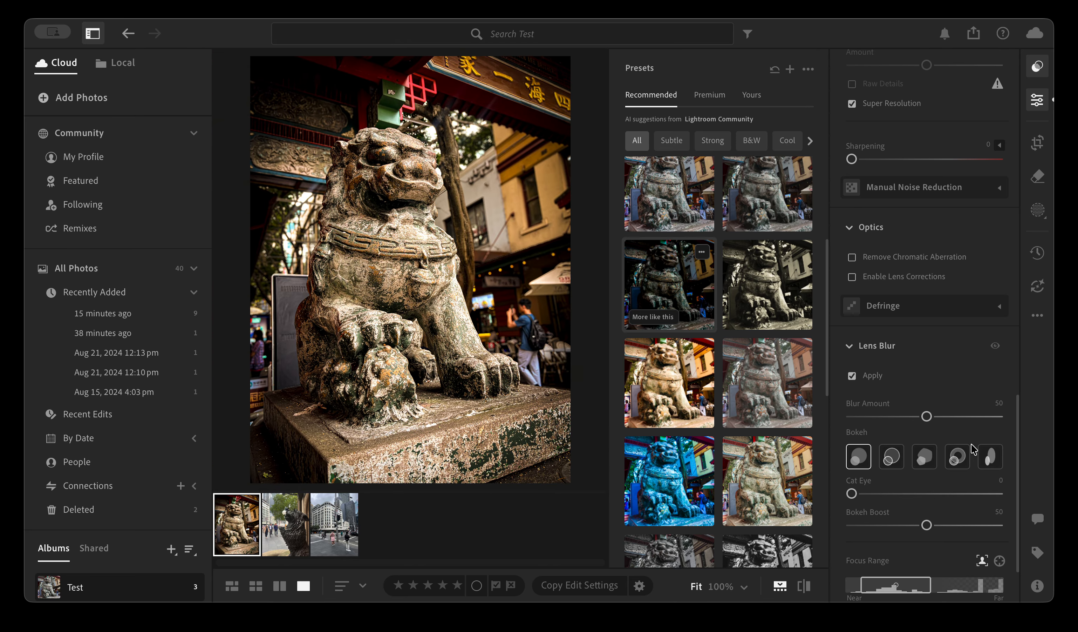
# Compare the photo with Lens Blur off and on, and set the Blur Amount to 75.
pyautogui.click(853, 375)
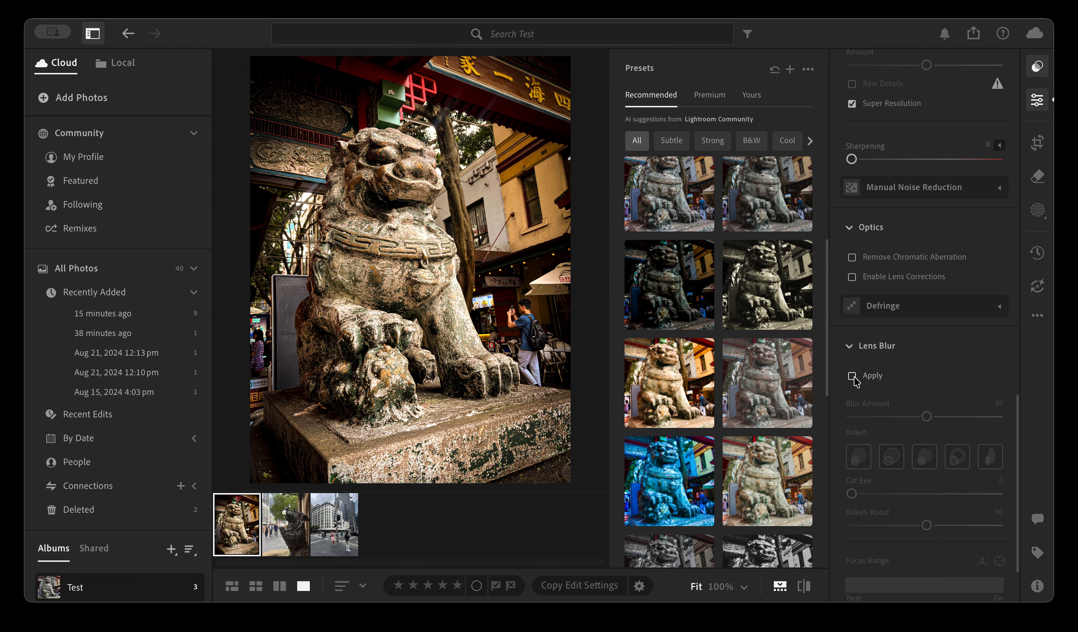
pyautogui.click(853, 375)
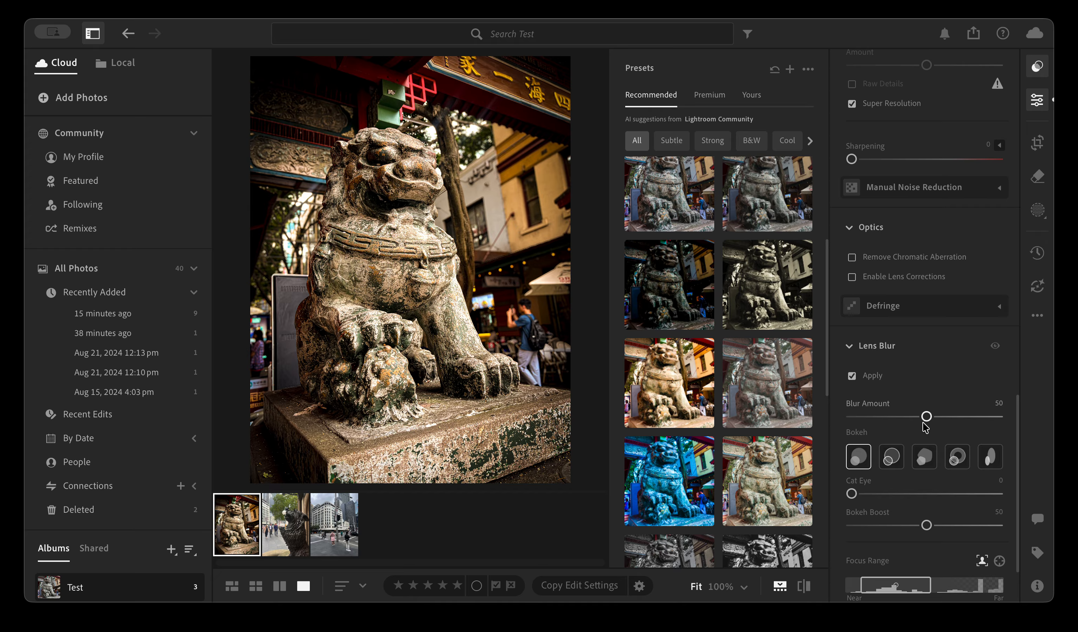
pyautogui.moveTo(927, 417); pyautogui.dragTo(989, 426)
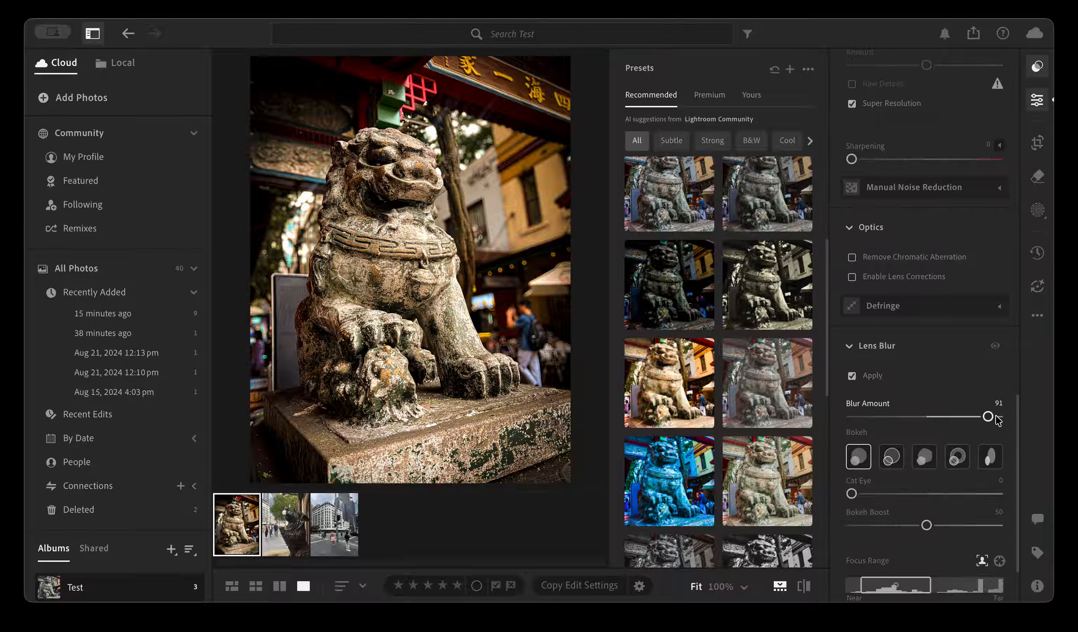
pyautogui.moveTo(988, 416); pyautogui.dragTo(964, 417)
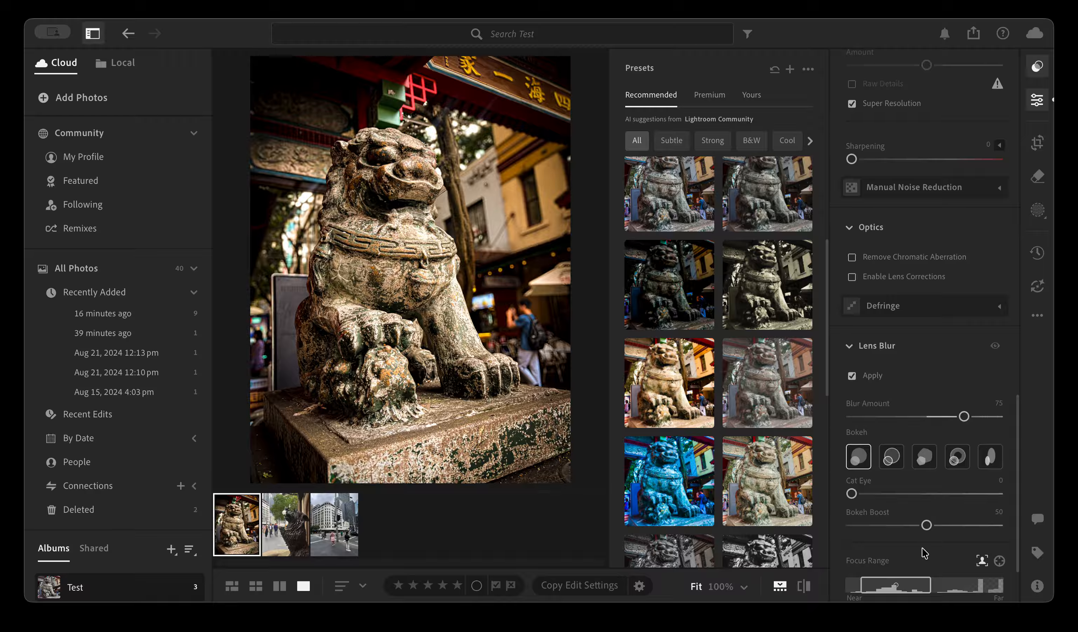
# Try the Lens Blur focus range on the near and far areas, and set it to cover roughly the near half.
pyautogui.scroll(-4, 889, 588)
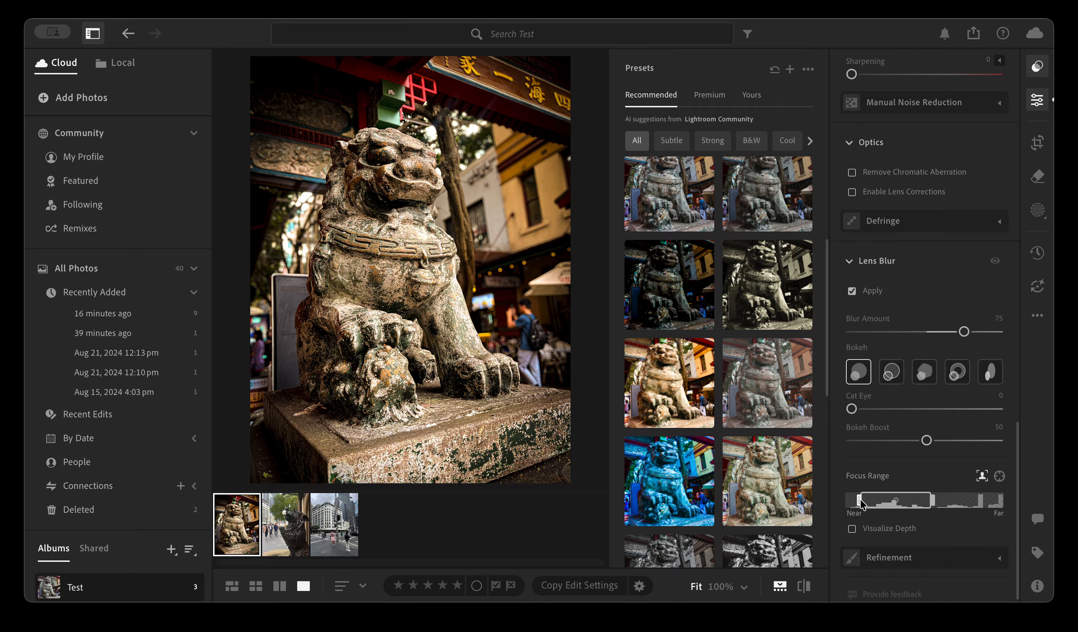
pyautogui.moveTo(858, 503); pyautogui.dragTo(830, 500)
pyautogui.moveTo(932, 500); pyautogui.dragTo(889, 501)
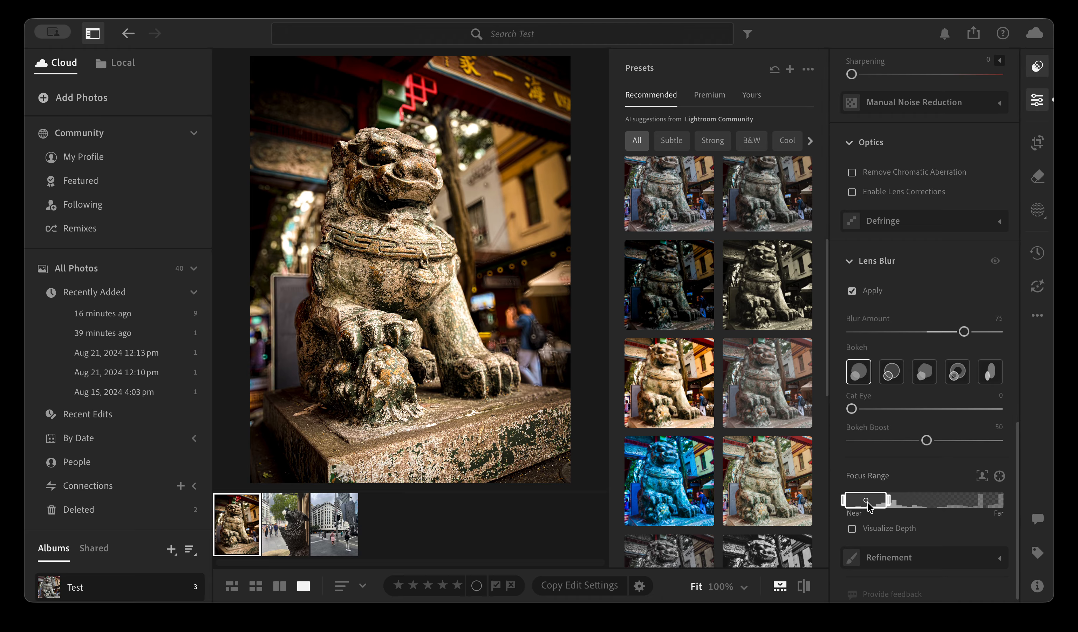
pyautogui.moveTo(868, 505); pyautogui.dragTo(993, 507)
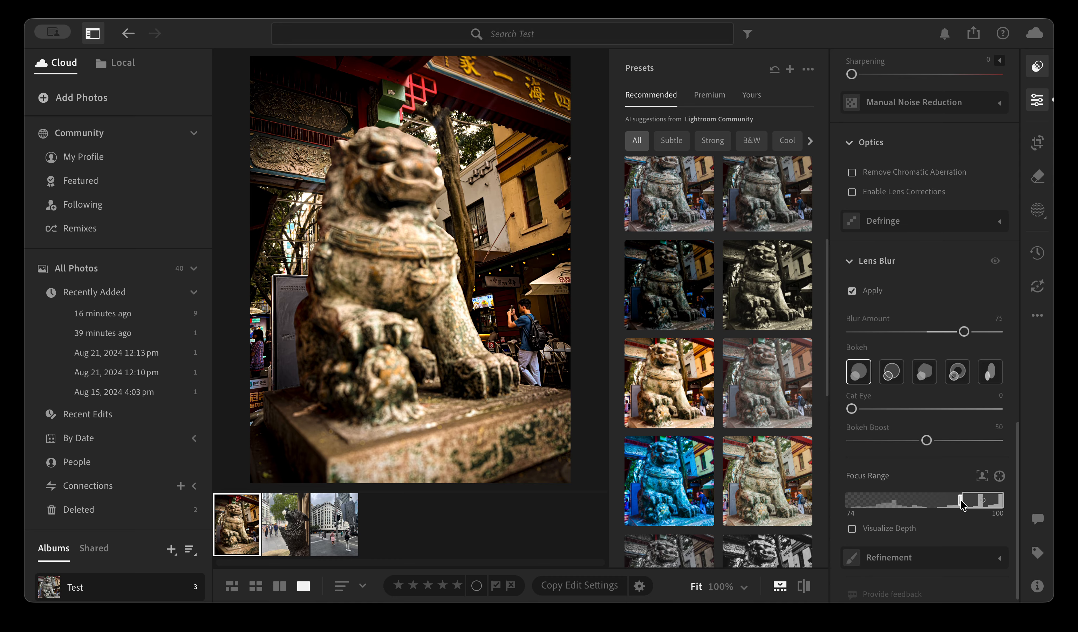
pyautogui.moveTo(961, 501); pyautogui.dragTo(906, 504)
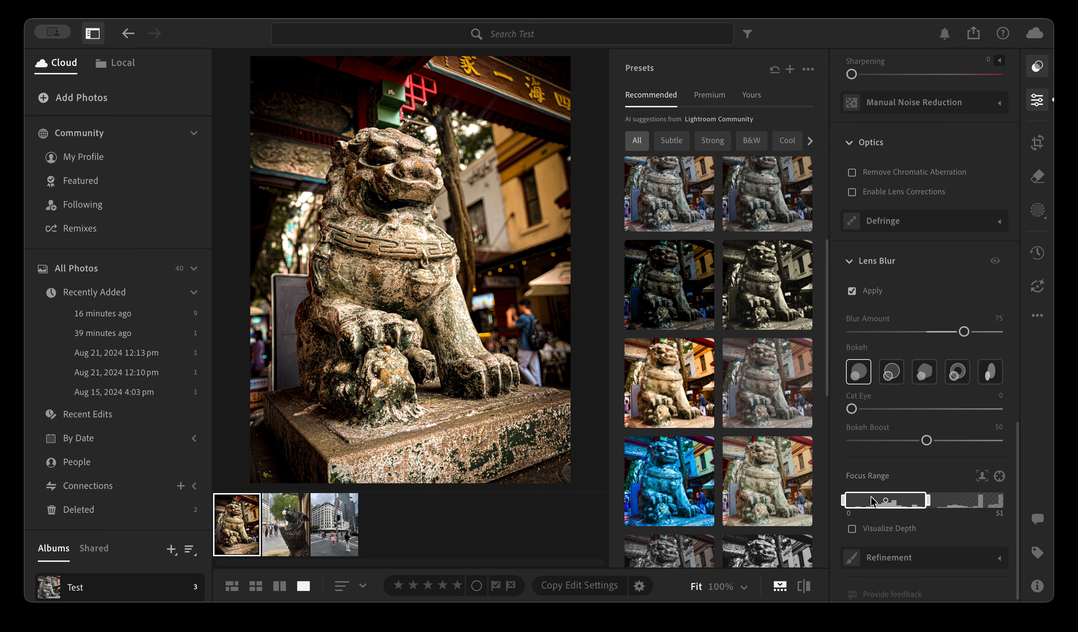
# Extend the focus range further toward the background using Visualize Depth, and turn the depth visualization off.
pyautogui.click(853, 529)
pyautogui.click(863, 528)
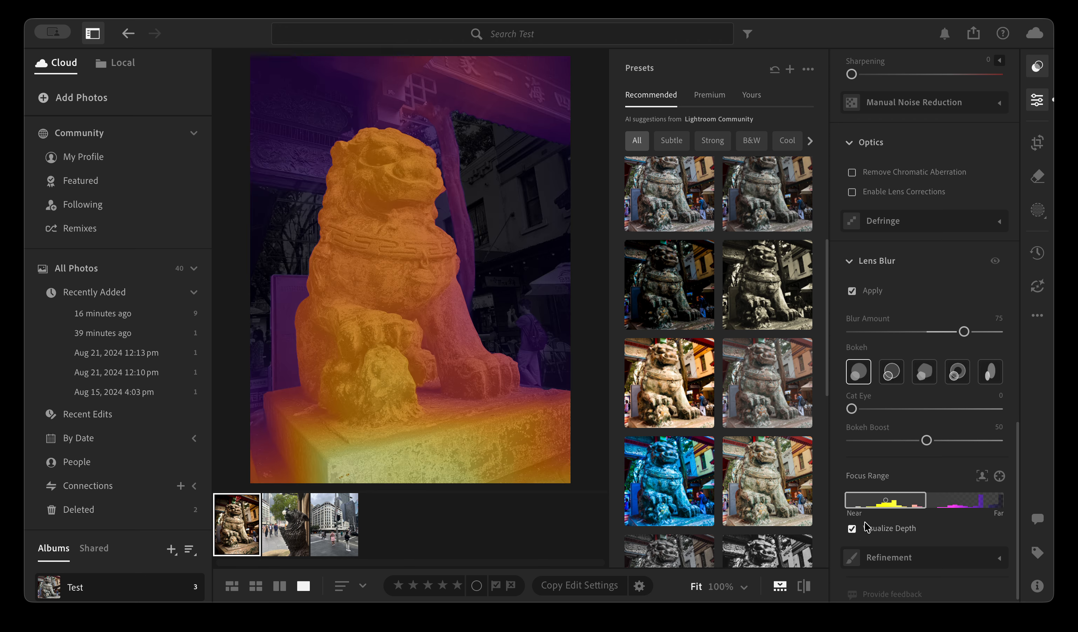
pyautogui.moveTo(926, 499)
pyautogui.mouseDown()
pyautogui.moveTo(900, 500)
pyautogui.moveTo(915, 500)
pyautogui.mouseUp()
pyautogui.moveTo(916, 504); pyautogui.dragTo(965, 491)
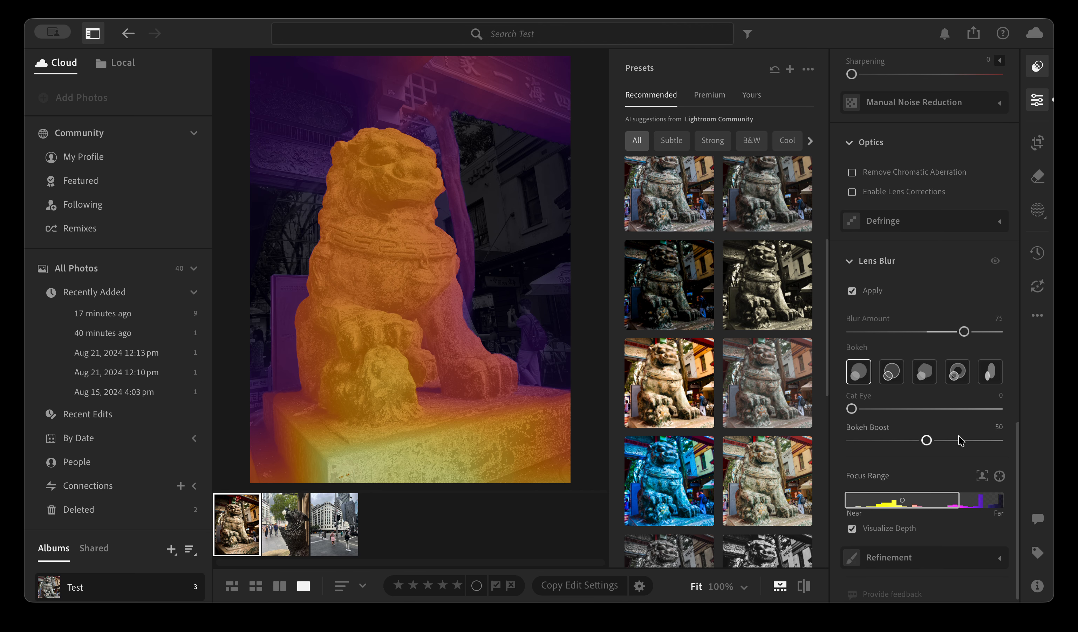
pyautogui.click(853, 528)
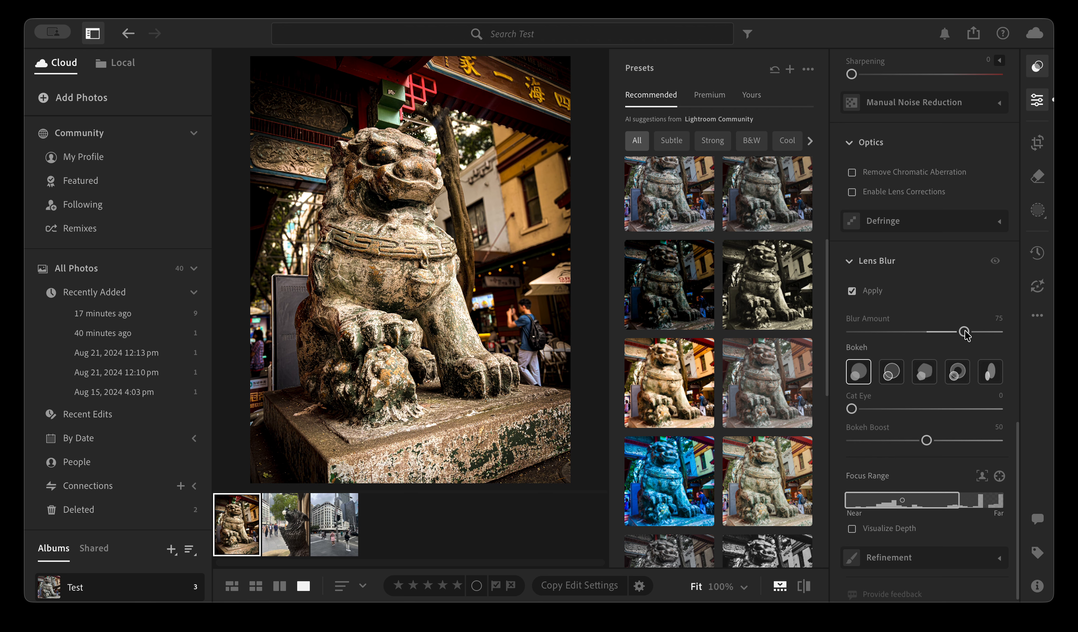
# Set the Blur Amount to 85, view the next photo in the album and return to the lion statue photo.
pyautogui.click(980, 332)
pyautogui.press('Right')
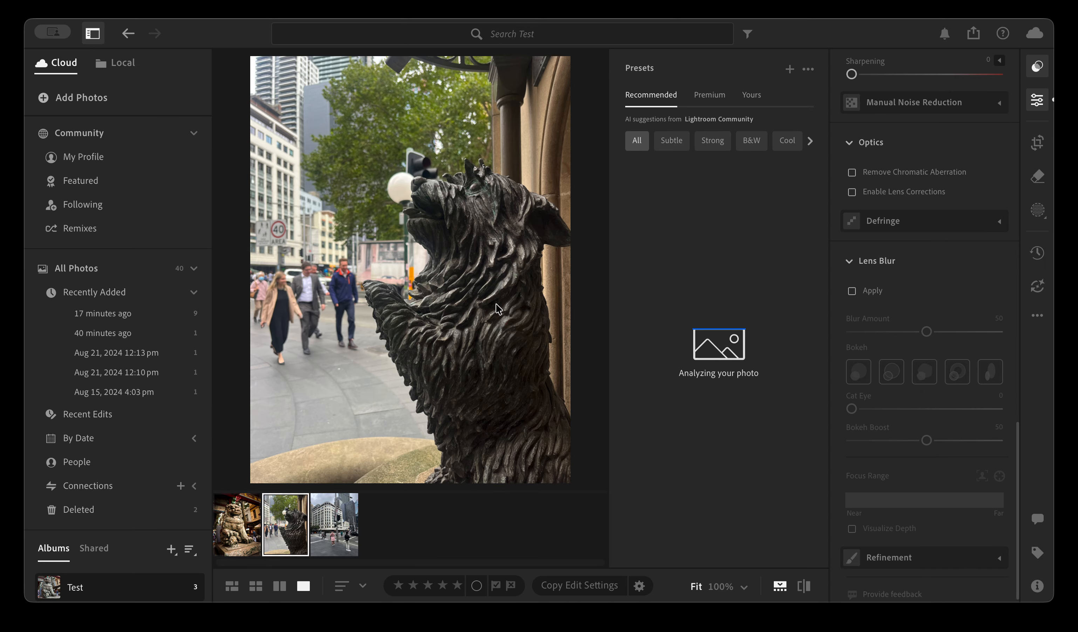
pyautogui.click(250, 519)
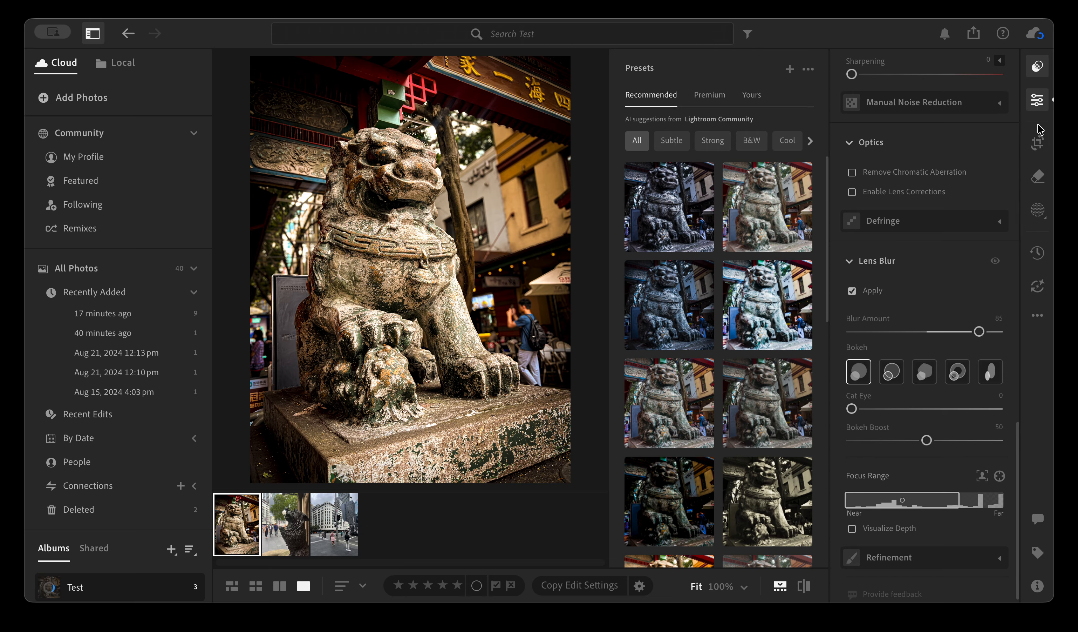
# Try the 1 x 1, 8.5 x 11 and 10 x 16 crop aspects on the photo, and restore As Shot (3 x 4).
pyautogui.click(1038, 143)
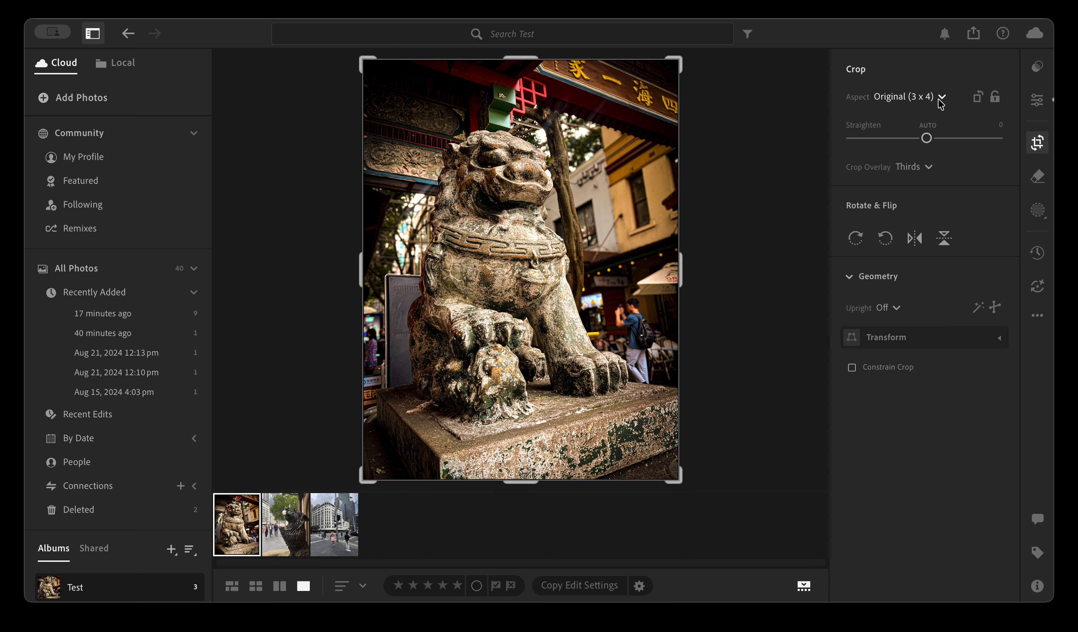
pyautogui.click(906, 188)
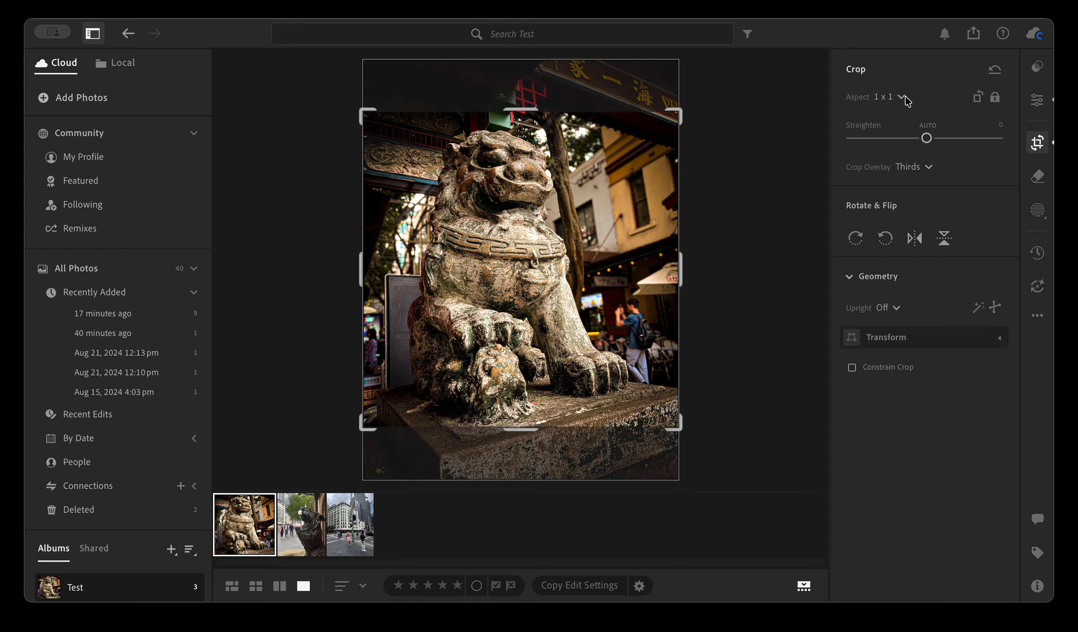
pyautogui.click(909, 308)
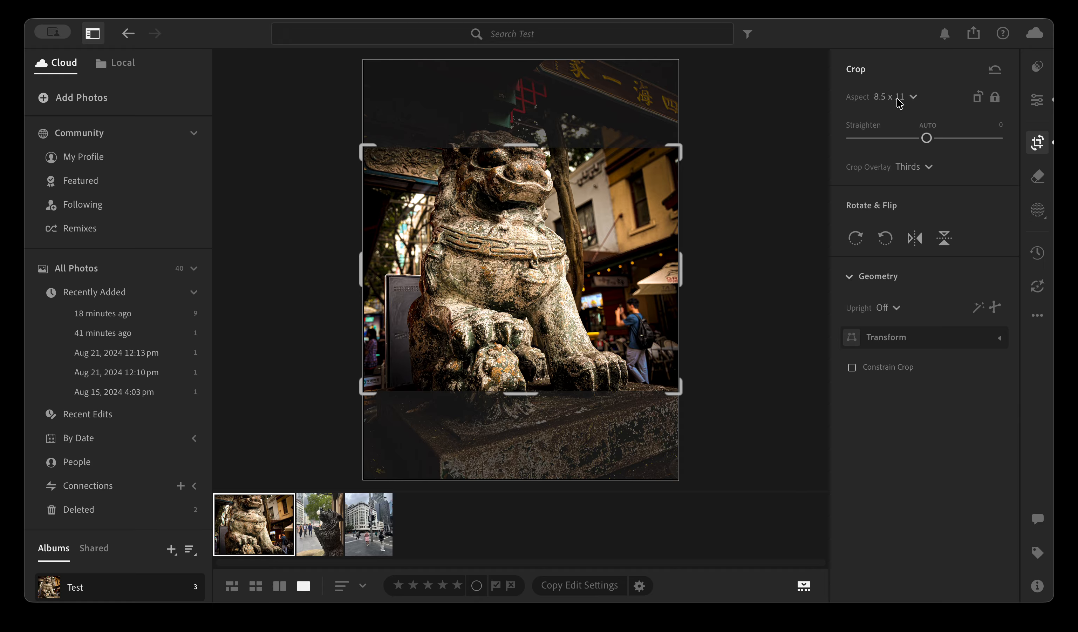
pyautogui.click(908, 342)
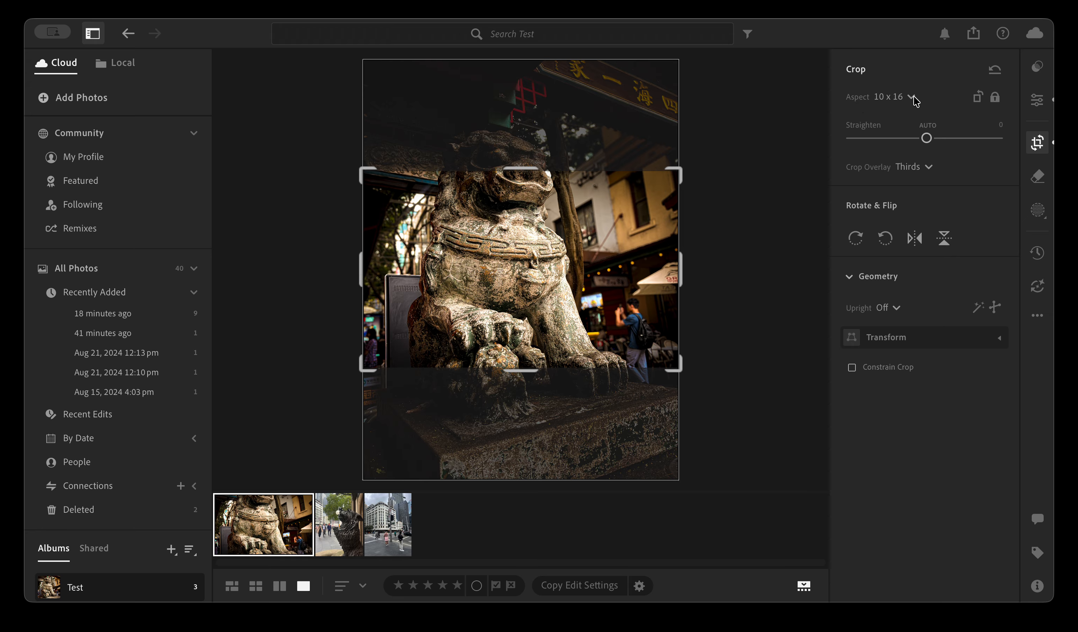
pyautogui.click(941, 125)
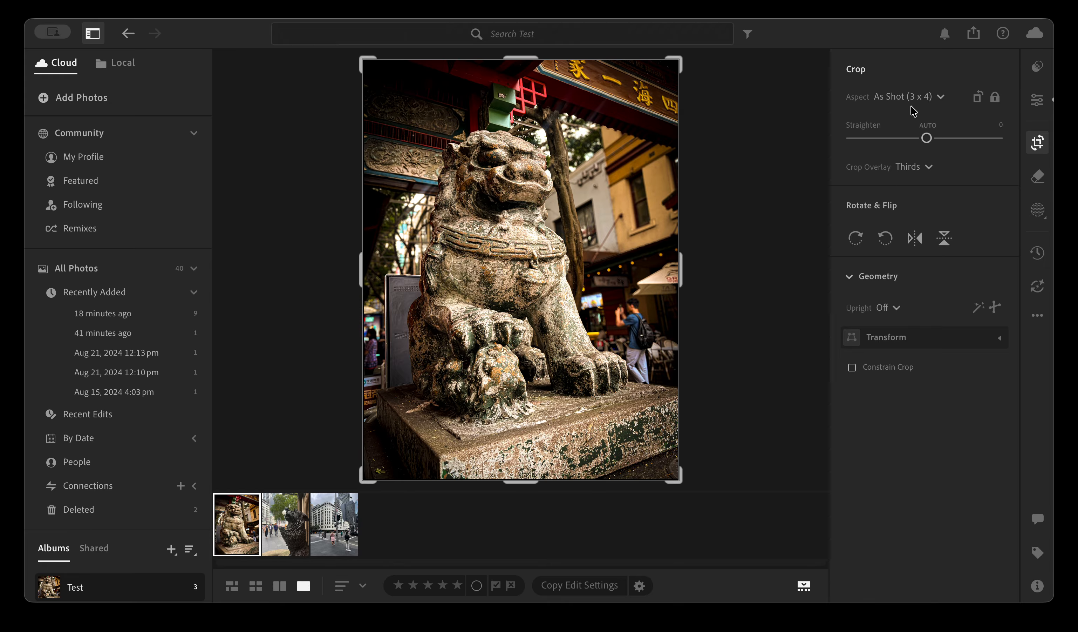
pyautogui.click(933, 99)
pyautogui.click(934, 196)
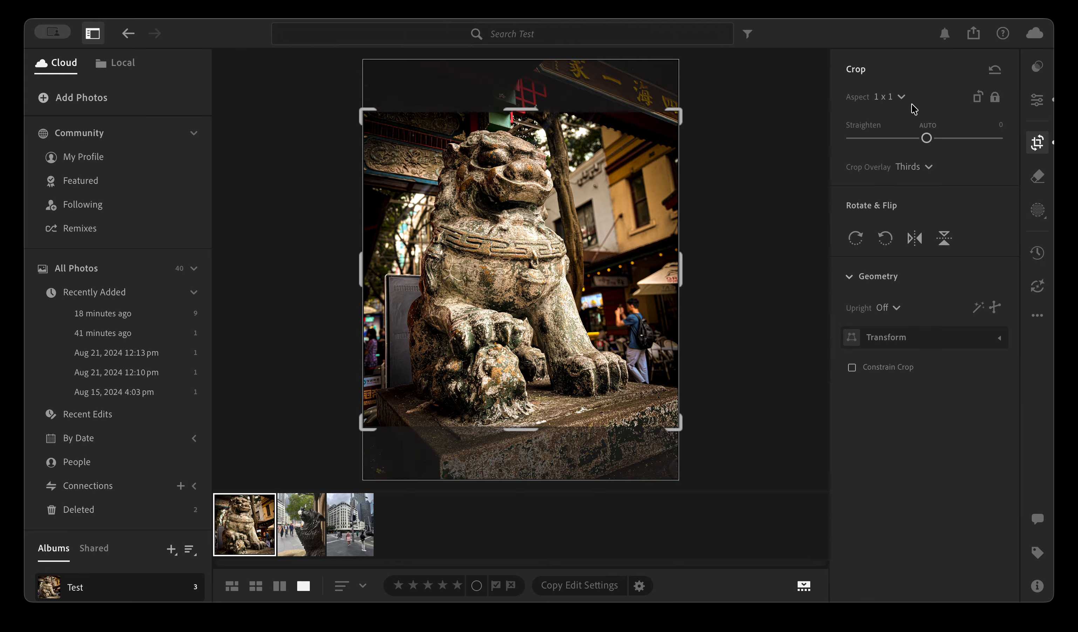
pyautogui.click(910, 124)
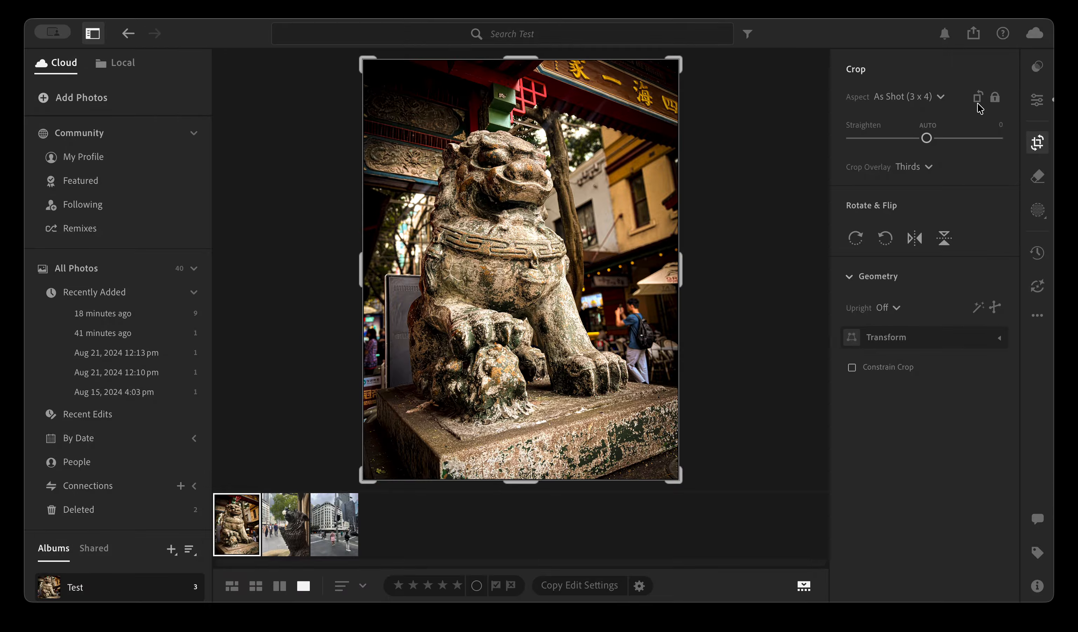
# Try rotating the photo clockwise in 90° turns until it is back upright.
pyautogui.click(857, 238)
pyautogui.click(857, 238)
pyautogui.click(857, 238)
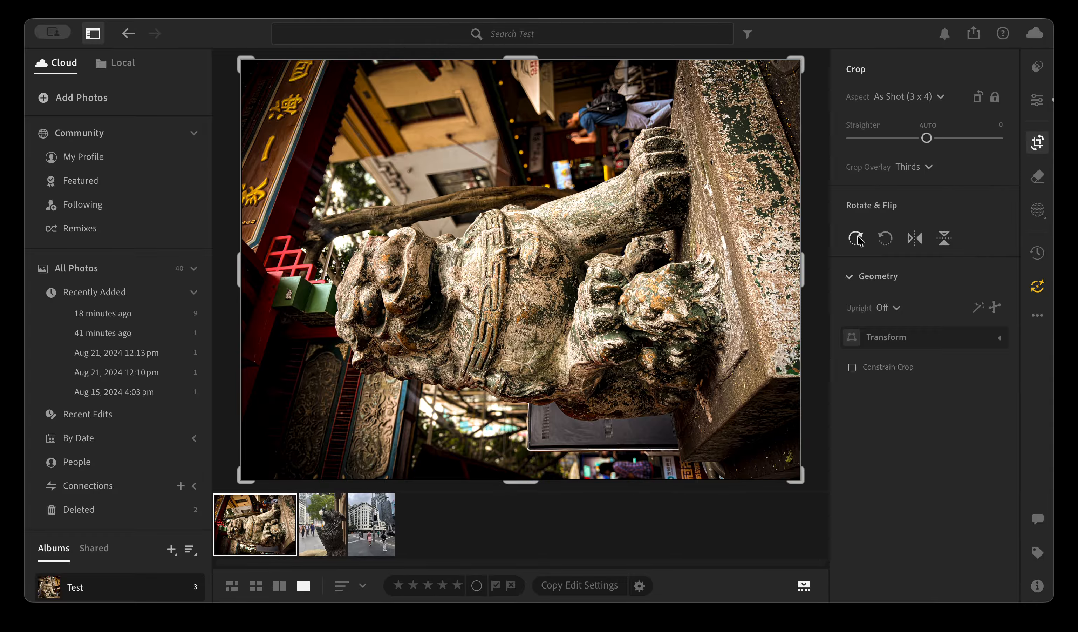
pyautogui.click(857, 238)
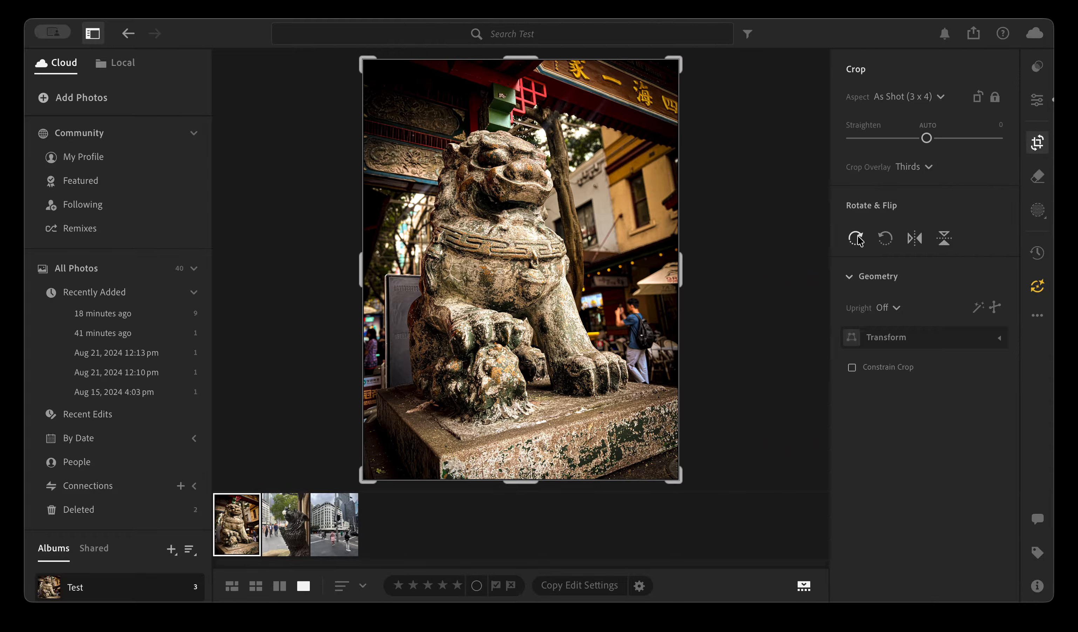
# Flip the lion statue photo horizontally.
pyautogui.click(921, 247)
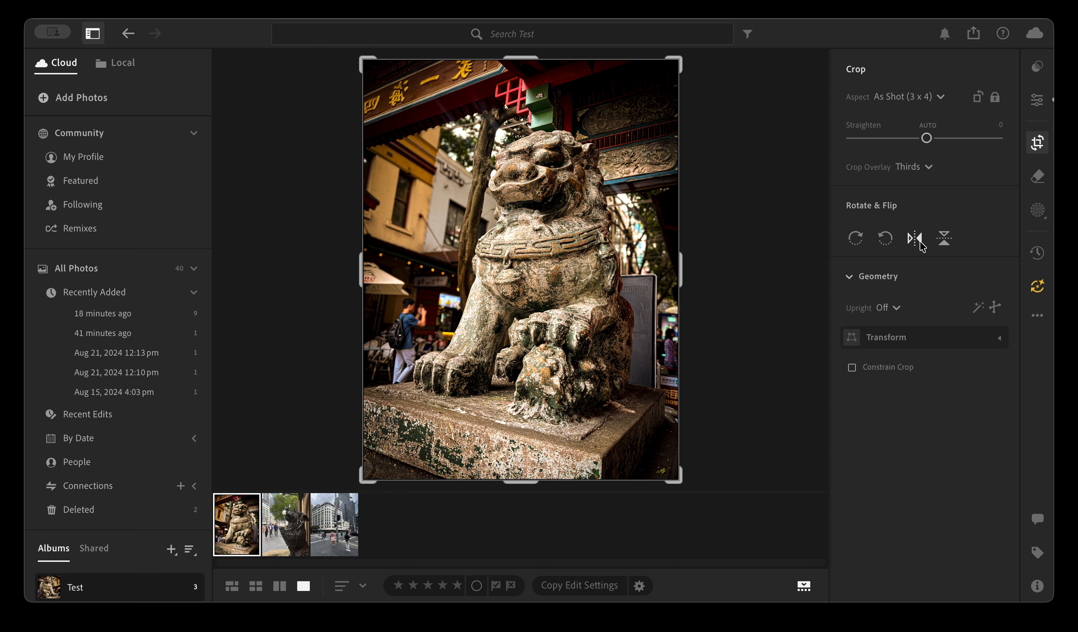
pyautogui.click(921, 246)
pyautogui.click(921, 247)
# Try the Auto Upright correction on the flipped photo, and turn Upright back off.
pyautogui.click(978, 308)
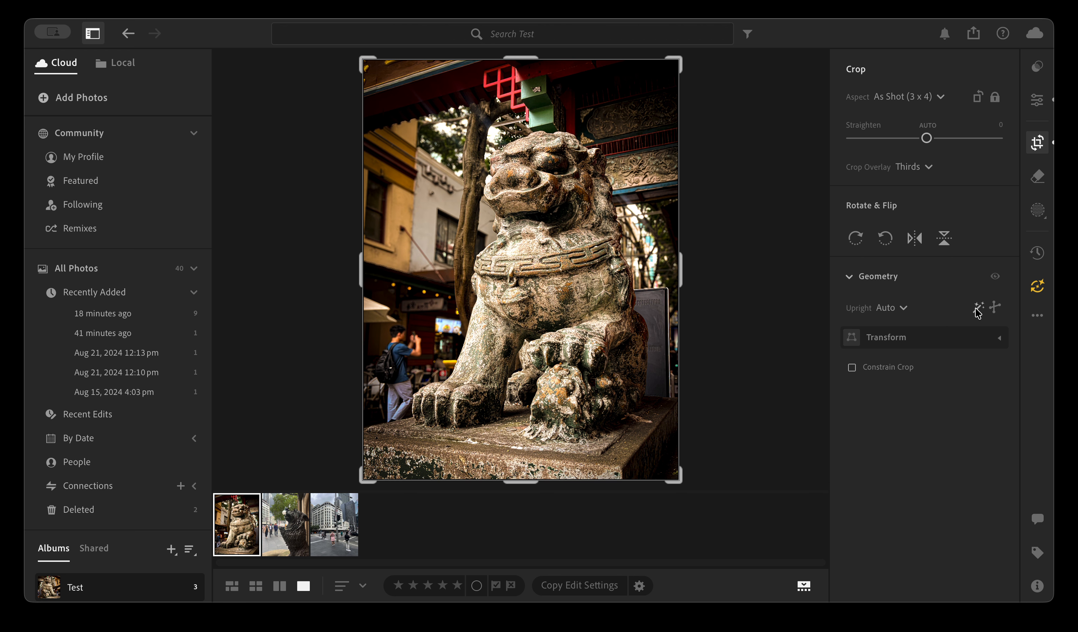
pyautogui.click(976, 310)
pyautogui.click(977, 308)
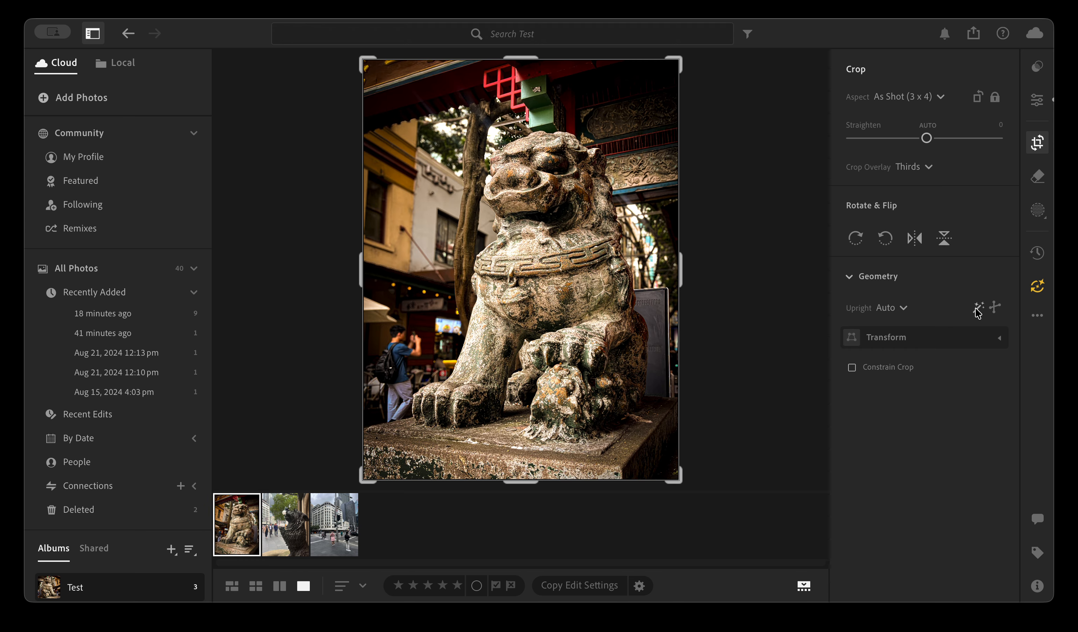
pyautogui.click(977, 309)
pyautogui.click(977, 309)
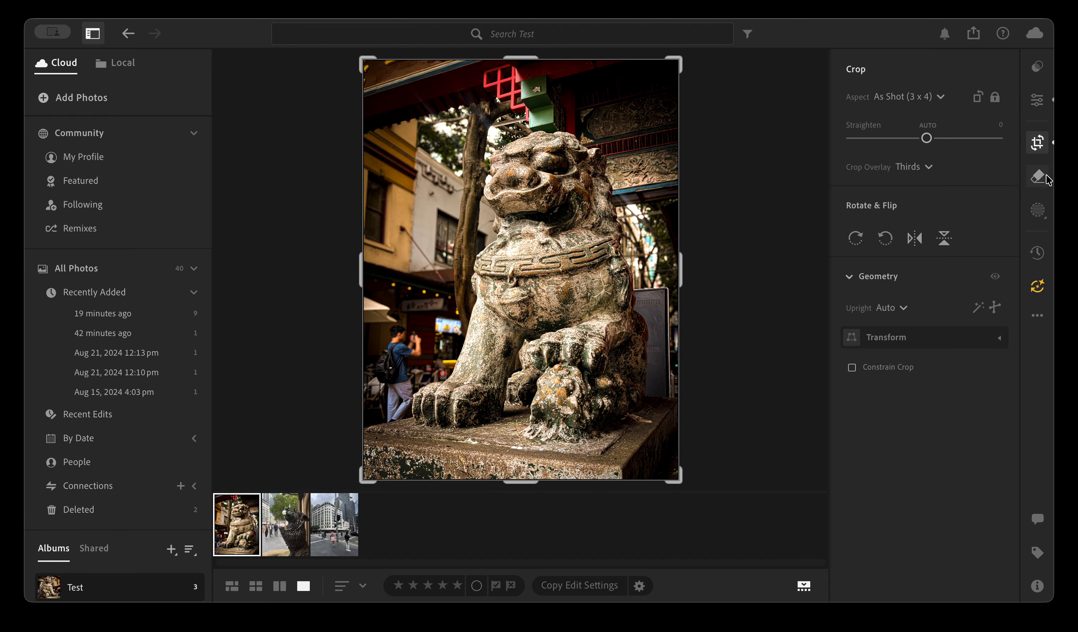
pyautogui.moveTo(926, 140)
pyautogui.mouseDown()
pyautogui.moveTo(881, 139)
pyautogui.moveTo(923, 138)
pyautogui.moveTo(938, 152)
pyautogui.moveTo(926, 143)
pyautogui.mouseUp()
pyautogui.click(981, 308)
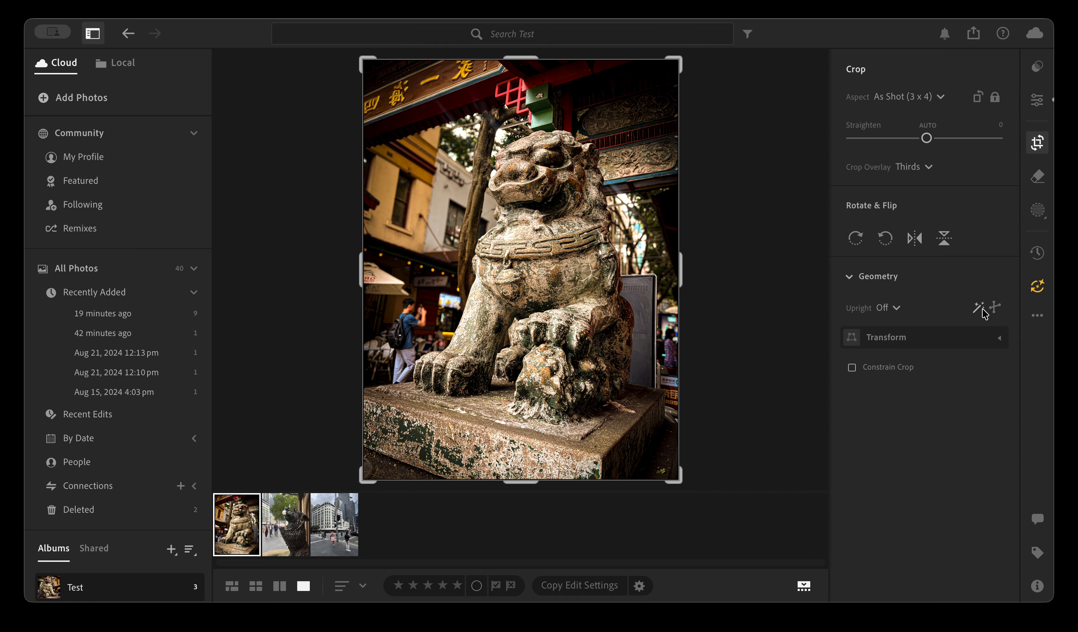
# Straighten the flipped lion statue photo by −4.30, tighten its 3 x 4 crop around the statue, and apply the crop.
pyautogui.moveTo(927, 138)
pyautogui.mouseDown()
pyautogui.moveTo(872, 138)
pyautogui.moveTo(999, 157)
pyautogui.moveTo(921, 156)
pyautogui.mouseUp()
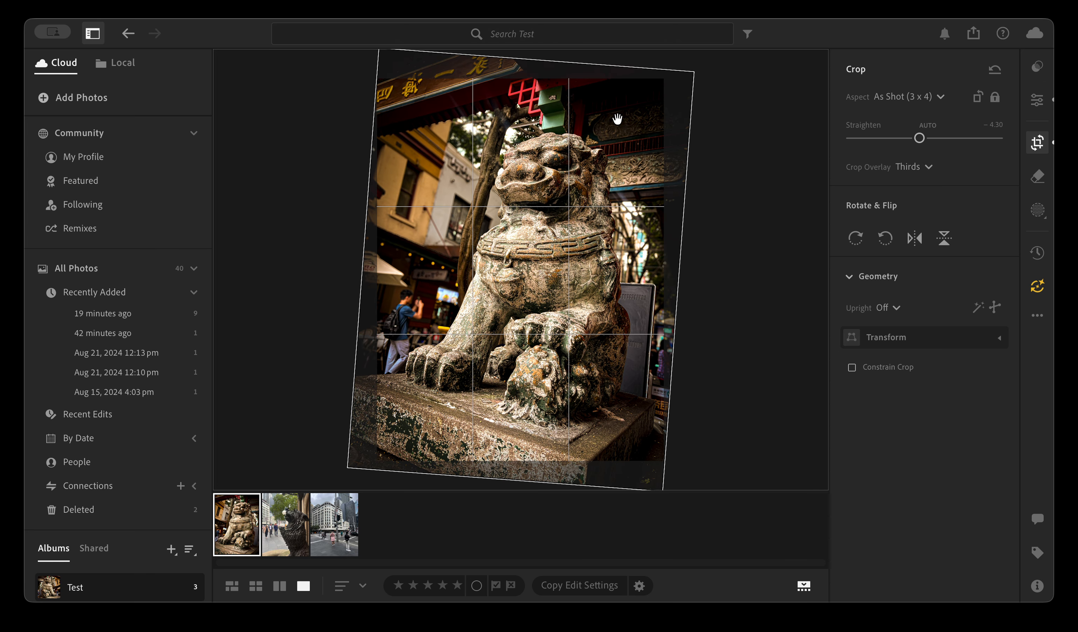
pyautogui.moveTo(667, 80); pyautogui.dragTo(614, 146)
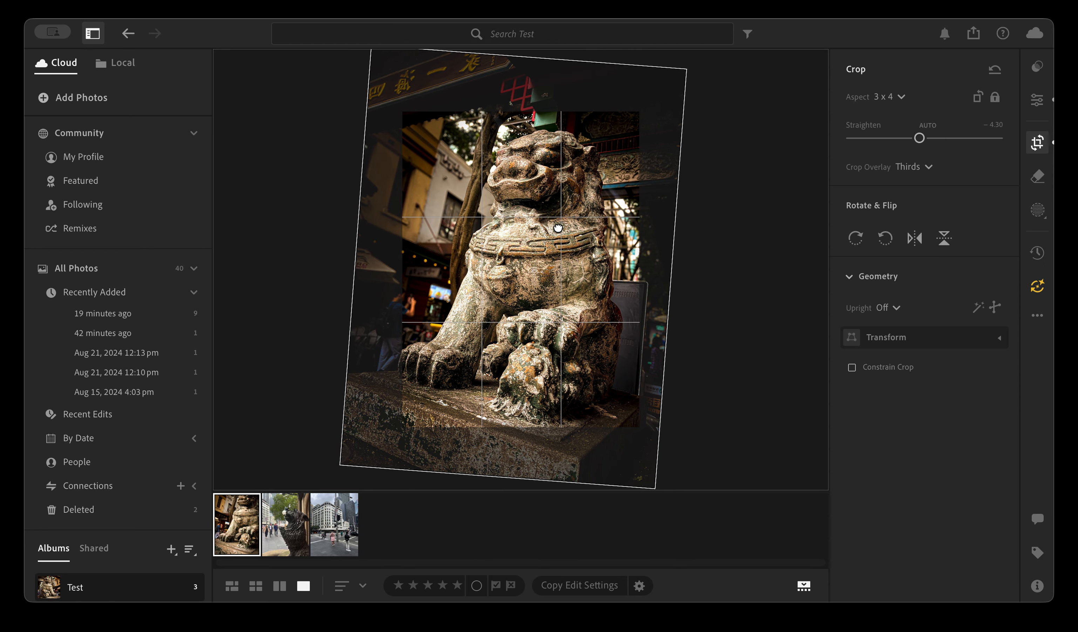
pyautogui.moveTo(392, 438); pyautogui.dragTo(385, 446)
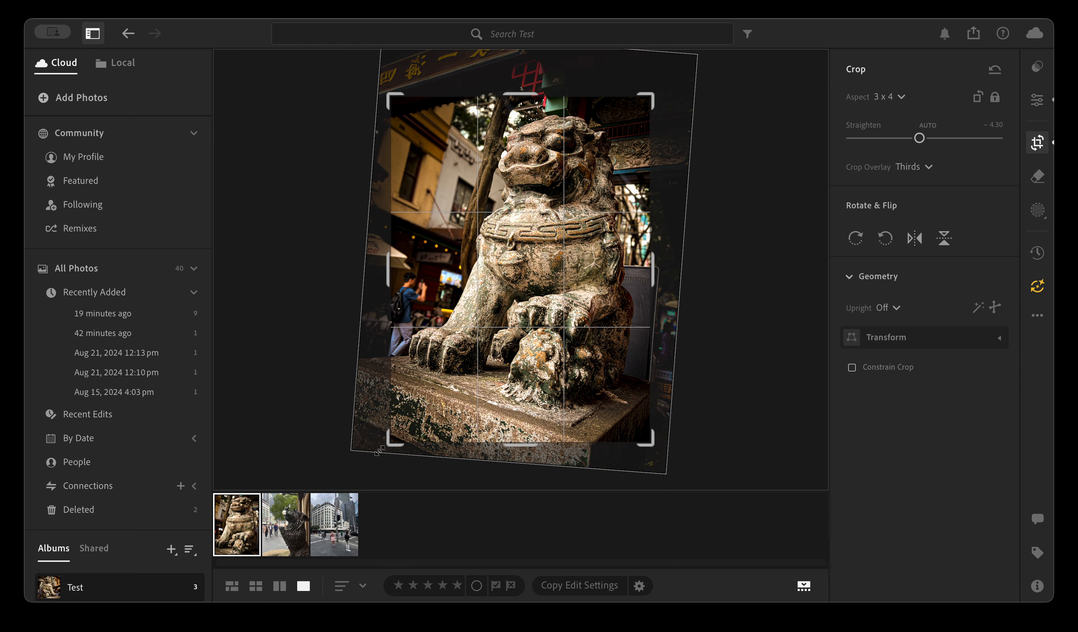
pyautogui.moveTo(484, 315)
pyautogui.mouseDown()
pyautogui.moveTo(494, 341)
pyautogui.moveTo(494, 328)
pyautogui.mouseUp()
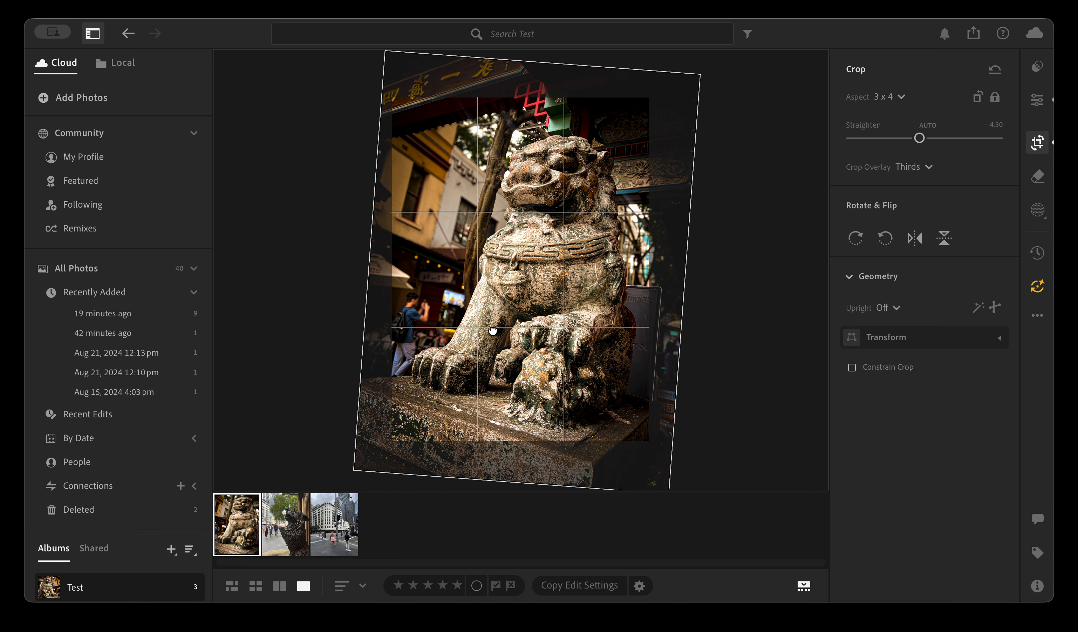
pyautogui.press('Return')
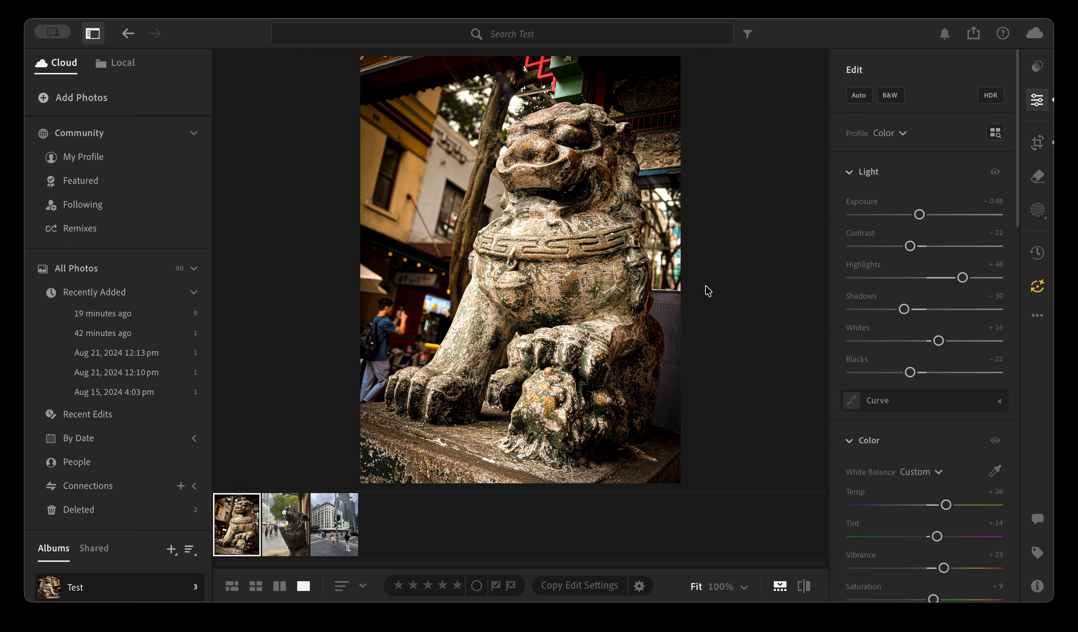
# Apply the Auto Upright correction to the tilted, cropped statue photo, and set Upright back to Off.
pyautogui.click(1049, 142)
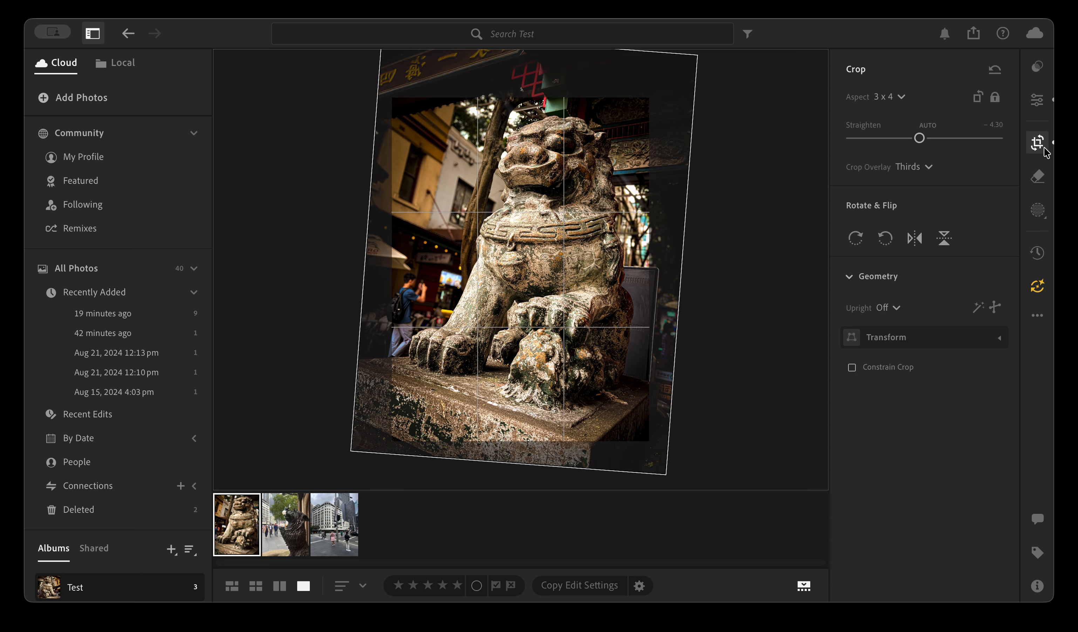
pyautogui.click(982, 308)
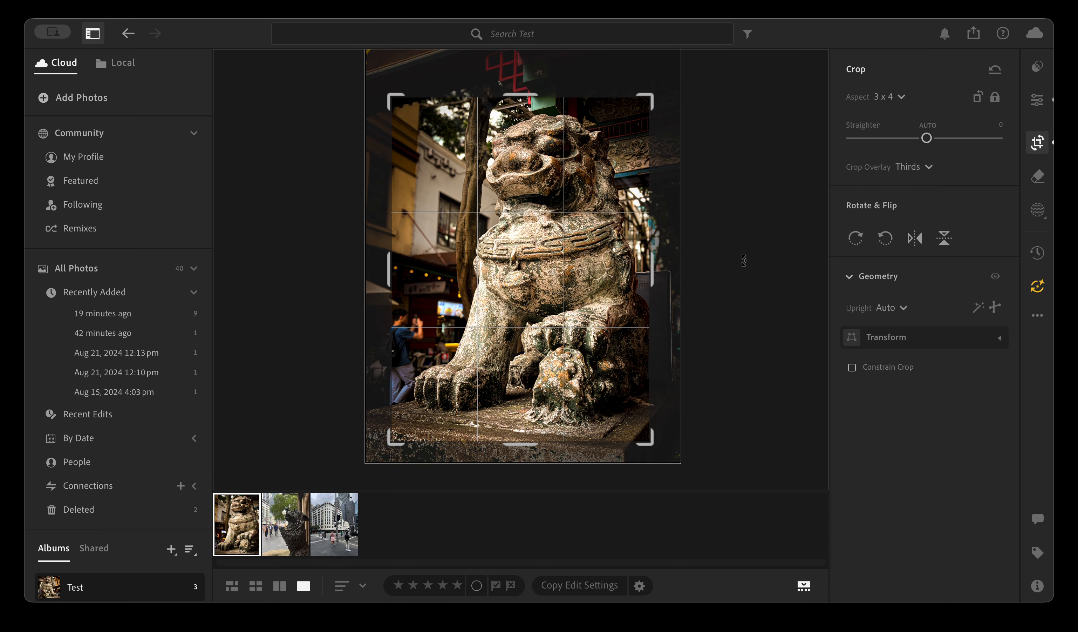
pyautogui.press('Return')
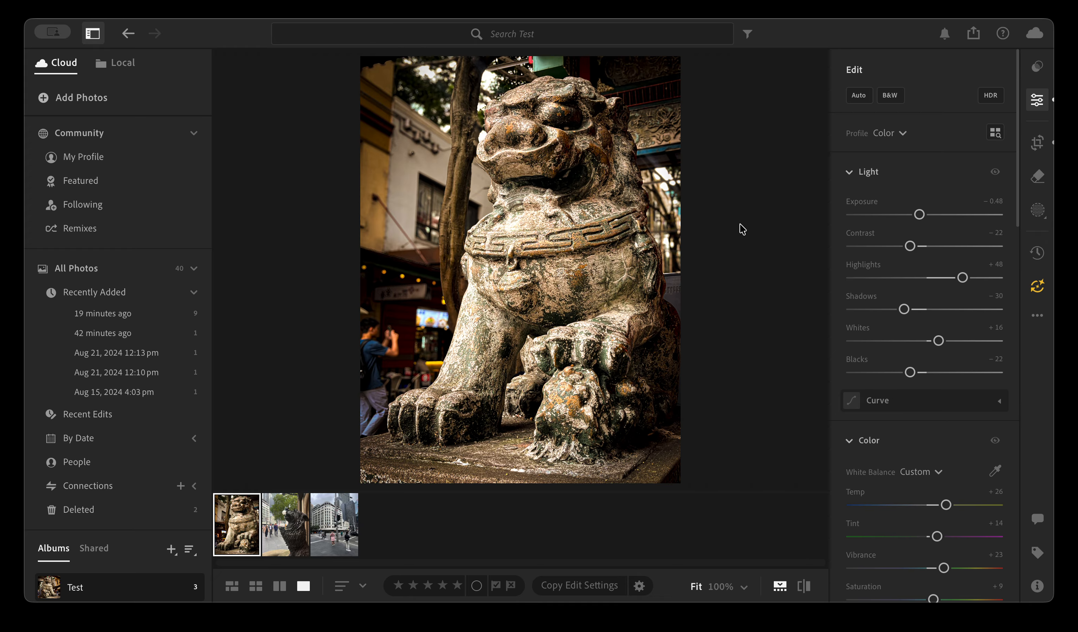
pyautogui.click(1038, 142)
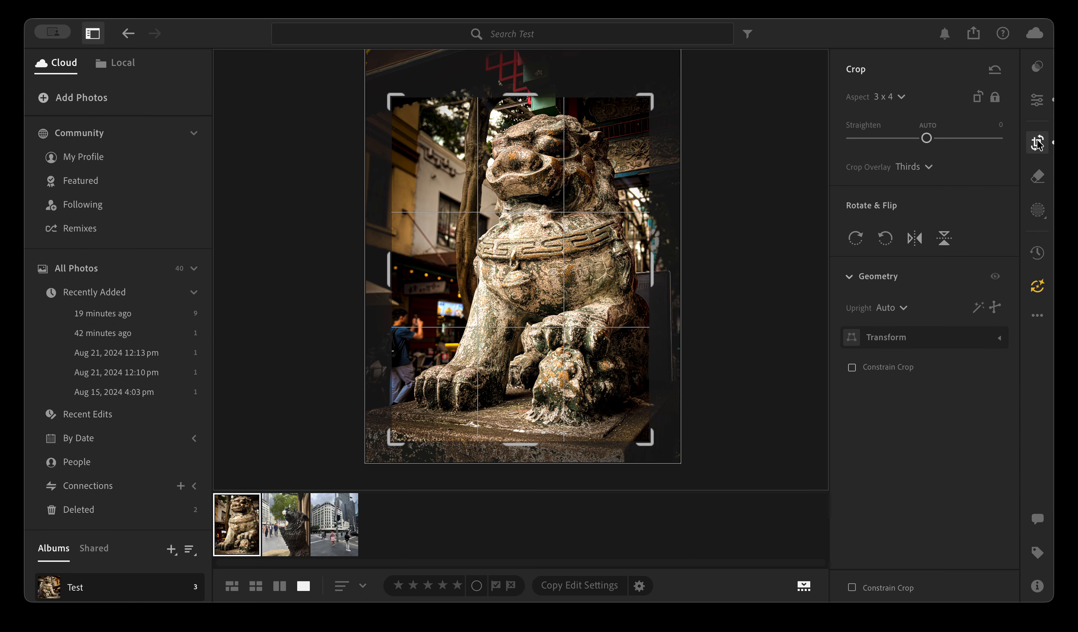
pyautogui.click(979, 309)
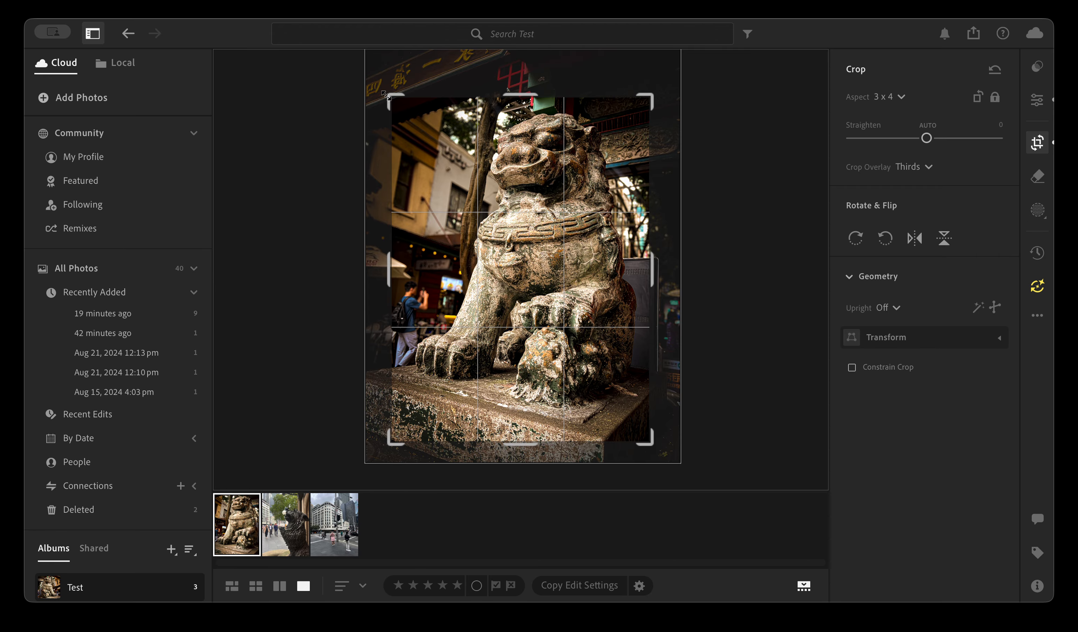
# Enlarge the 3 x 4 crop, reposition the photo to include more of the area above the statue, and apply it.
pyautogui.moveTo(383, 91); pyautogui.dragTo(371, 75)
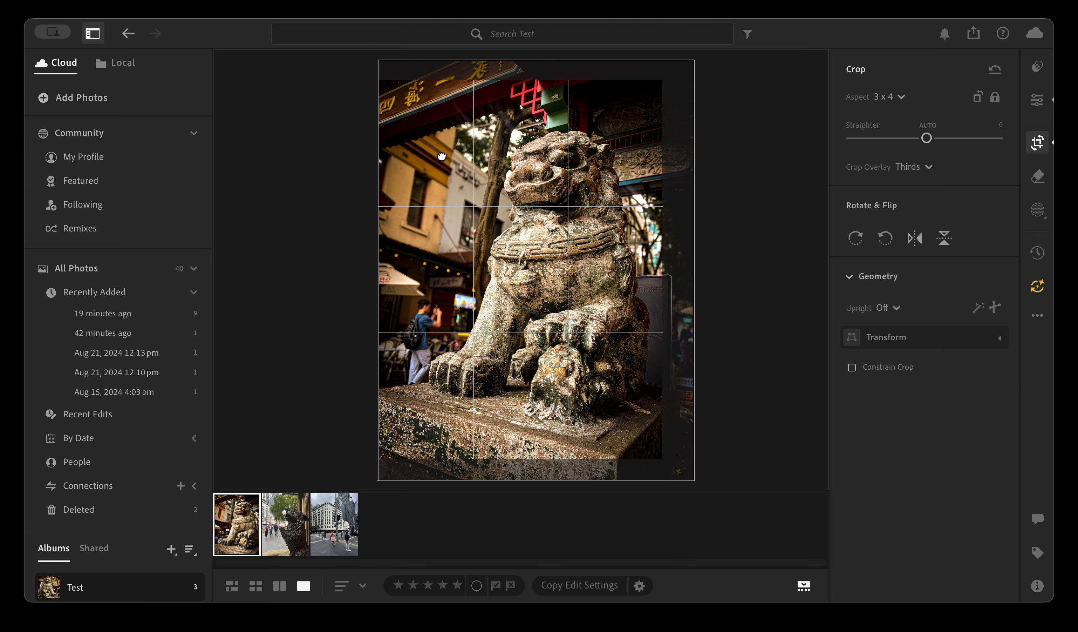
pyautogui.moveTo(441, 154); pyautogui.dragTo(443, 177)
pyautogui.press('Return')
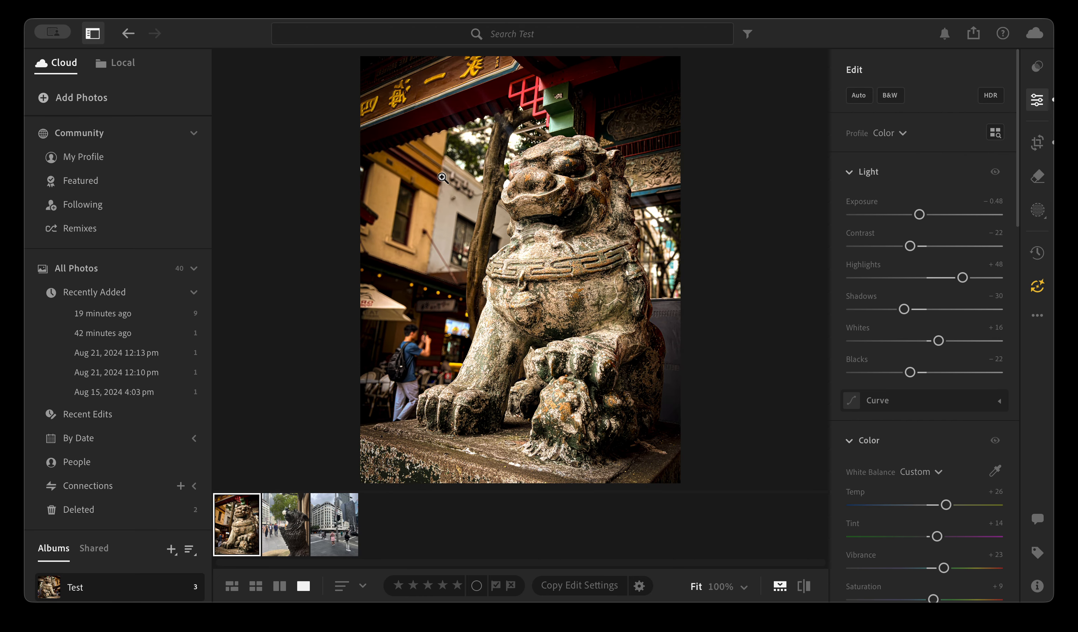